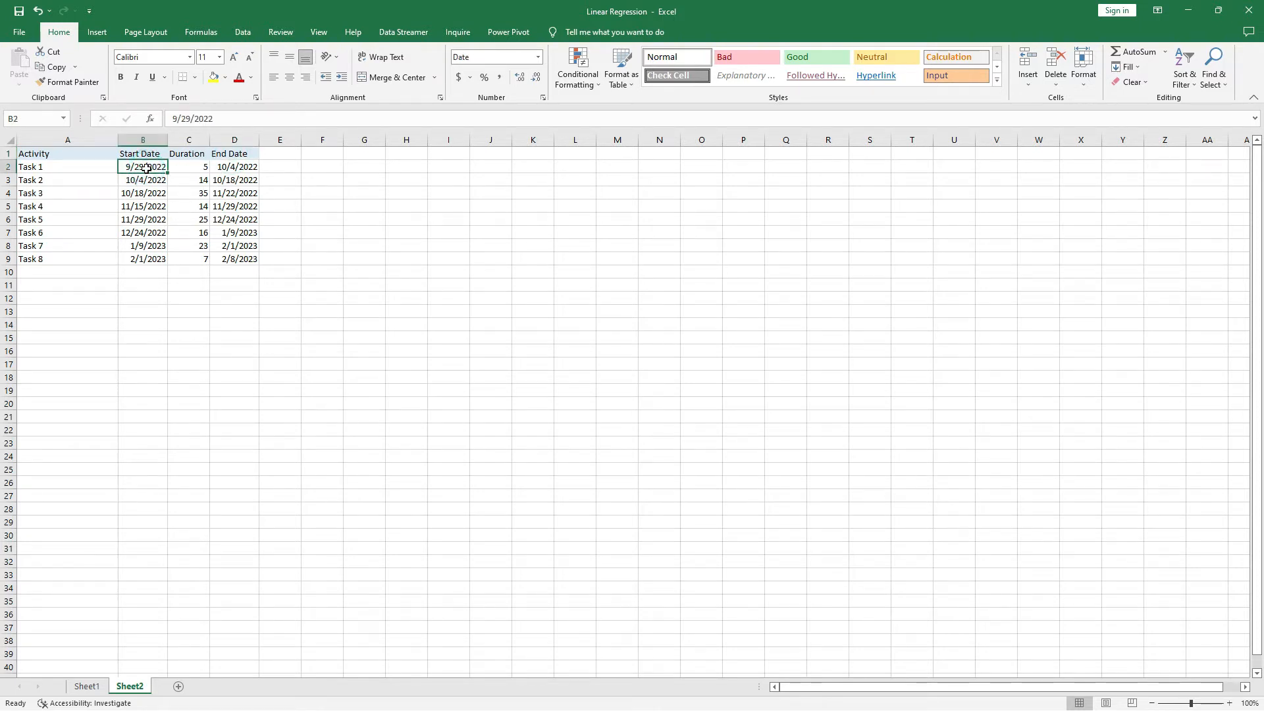
Examine the start dates, durations and end date formulas of Task 1, Task 2 and Task 8
left_click(193, 170)
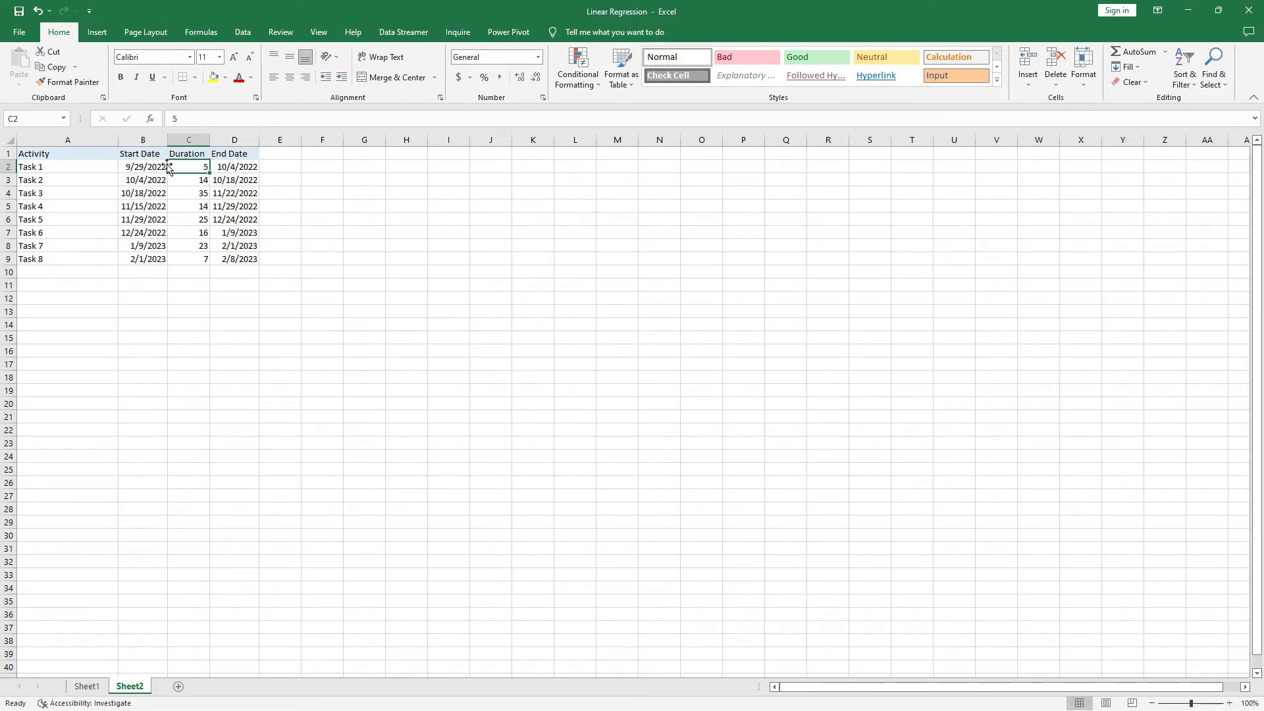
left_click(224, 168)
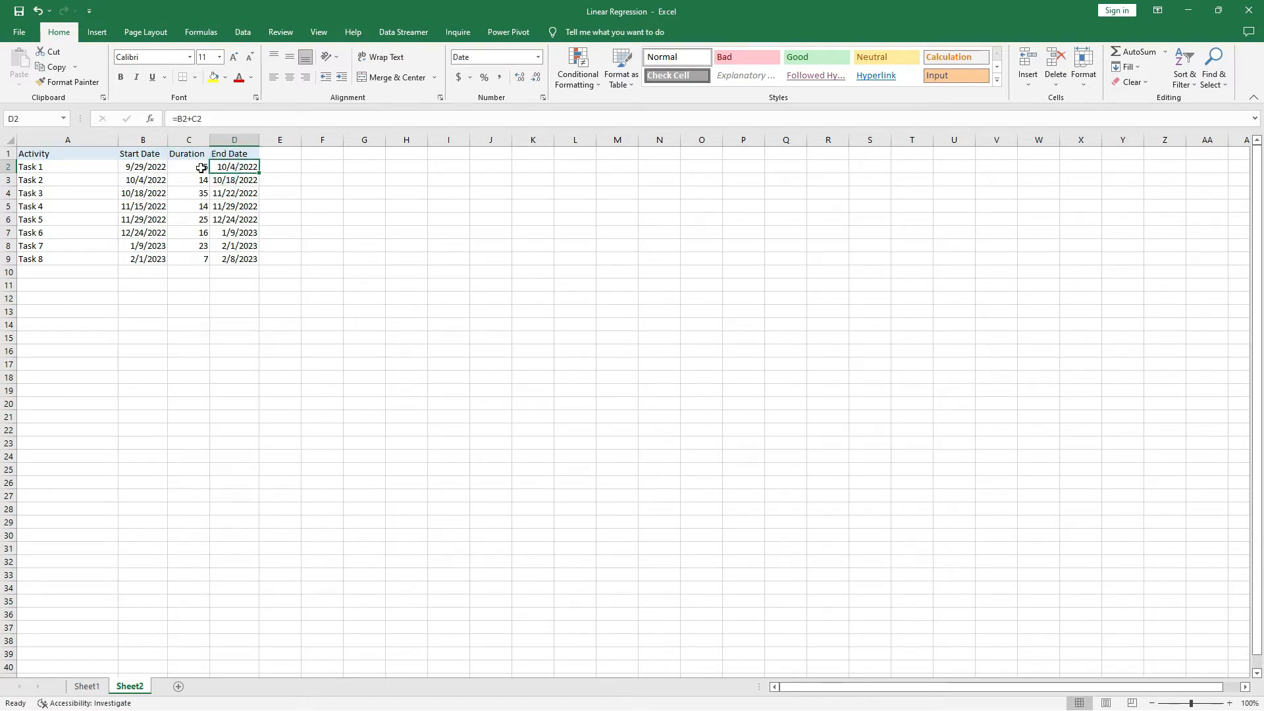
left_click(201, 168)
left_click(153, 181)
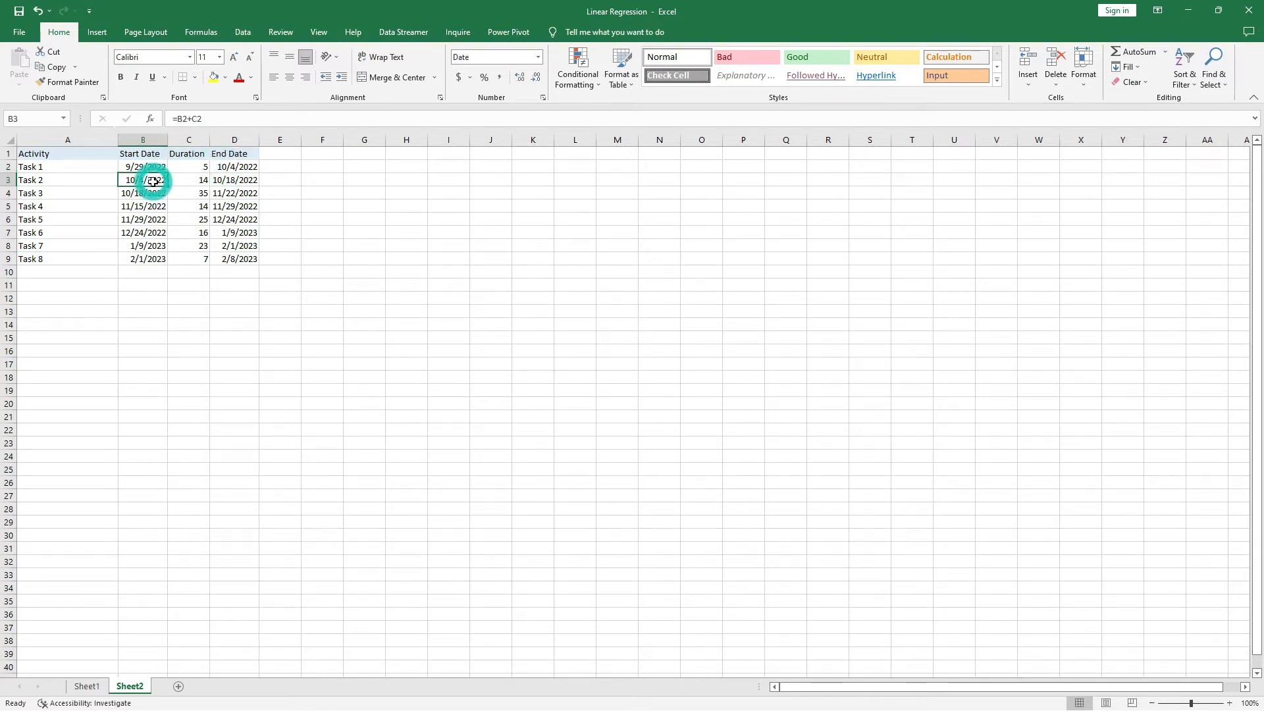
left_click(235, 169)
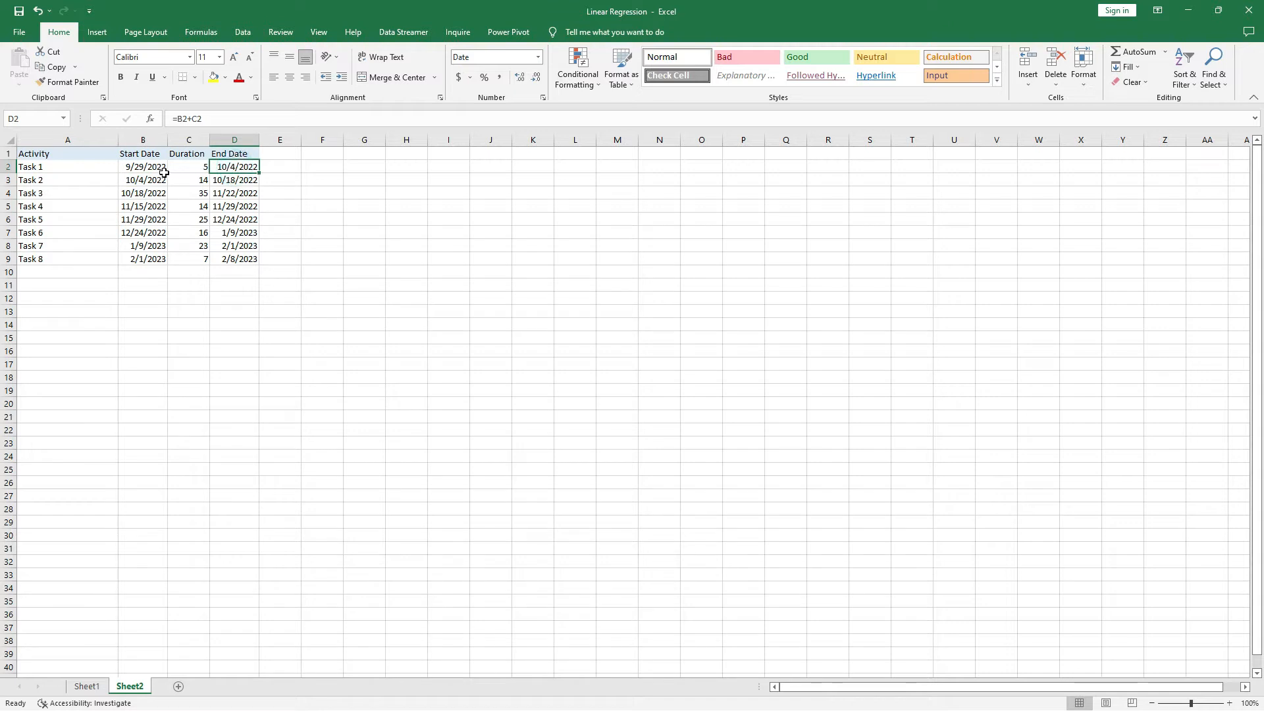
left_click(191, 263)
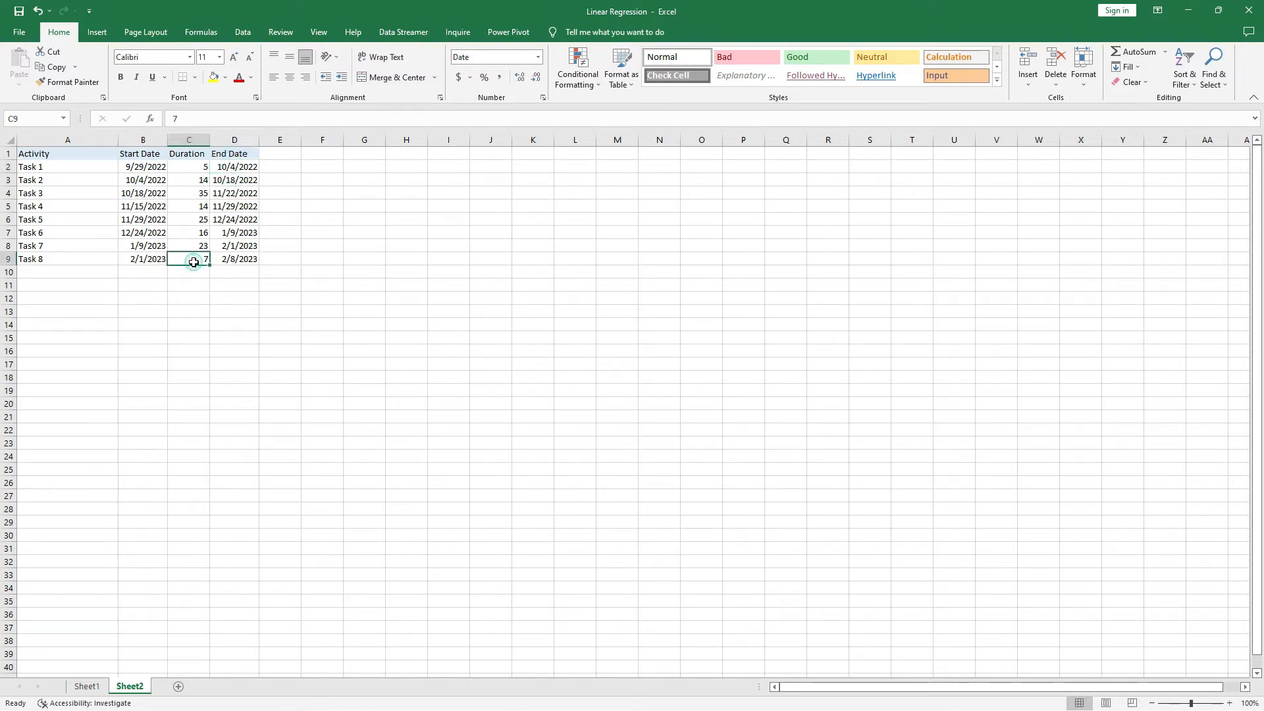
left_click(227, 260)
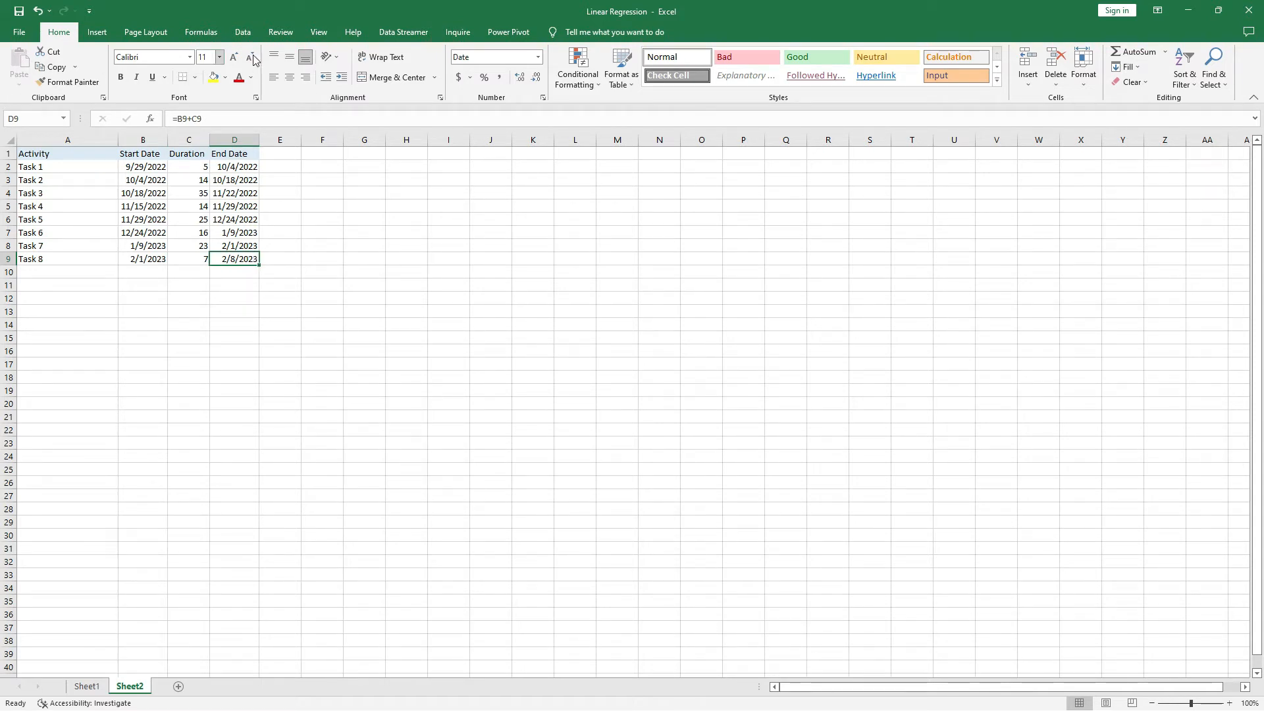
Insert a blank 2-D stacked bar chart and place it beside the task table, starting around column E
left_click(323, 168)
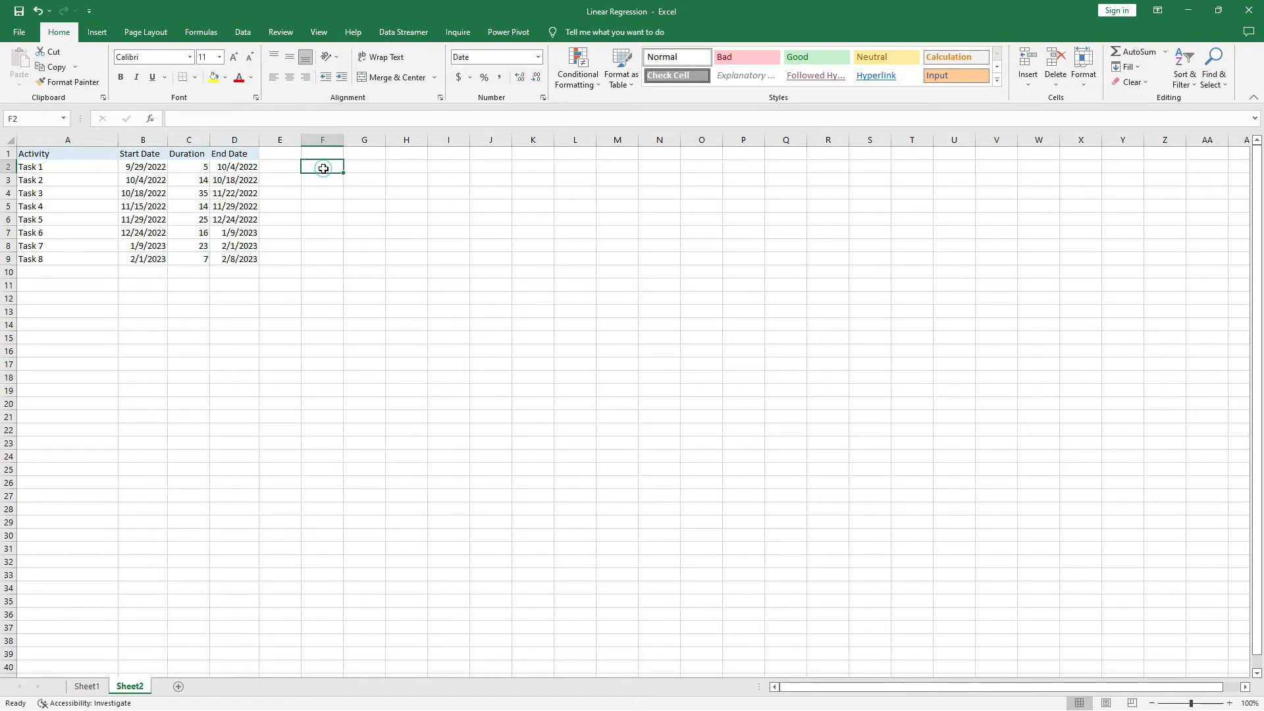
left_click(96, 32)
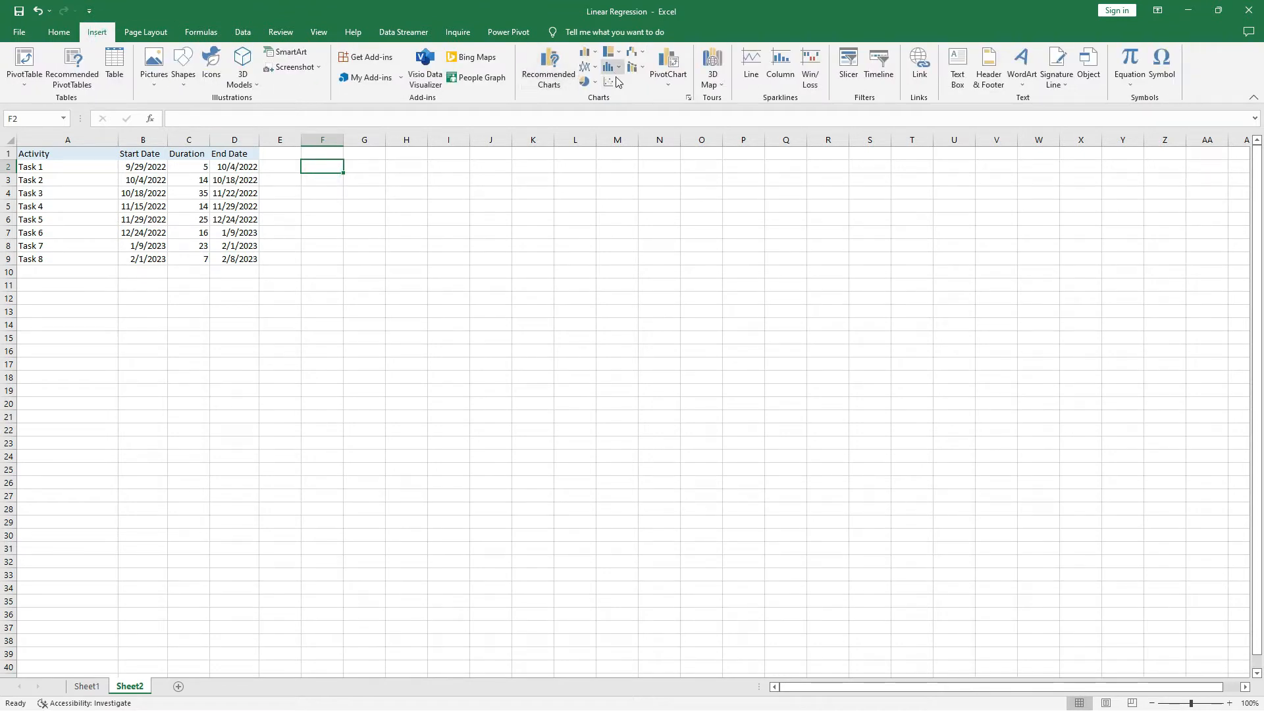
left_click(597, 58)
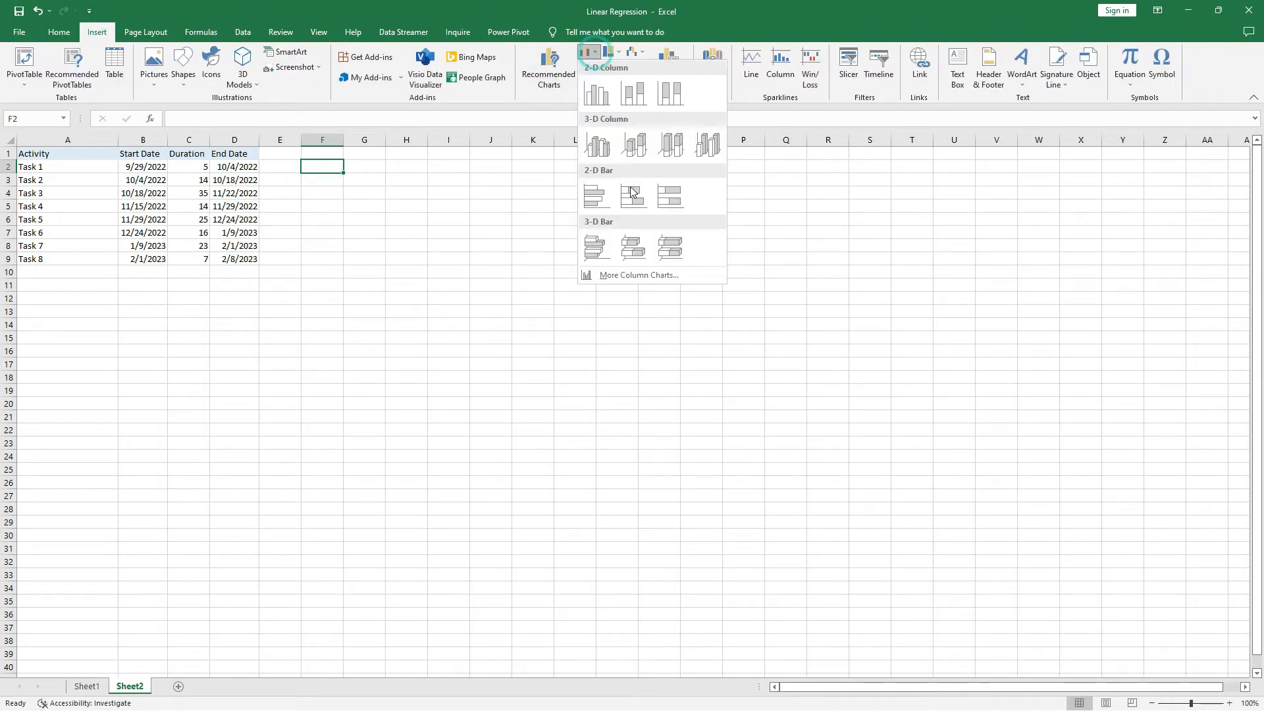
left_click(635, 197)
left_click_drag(642, 336, 452, 174)
Add a chart data series named from cell B1 (Start Date) with values from B2:B9
right_click(445, 192)
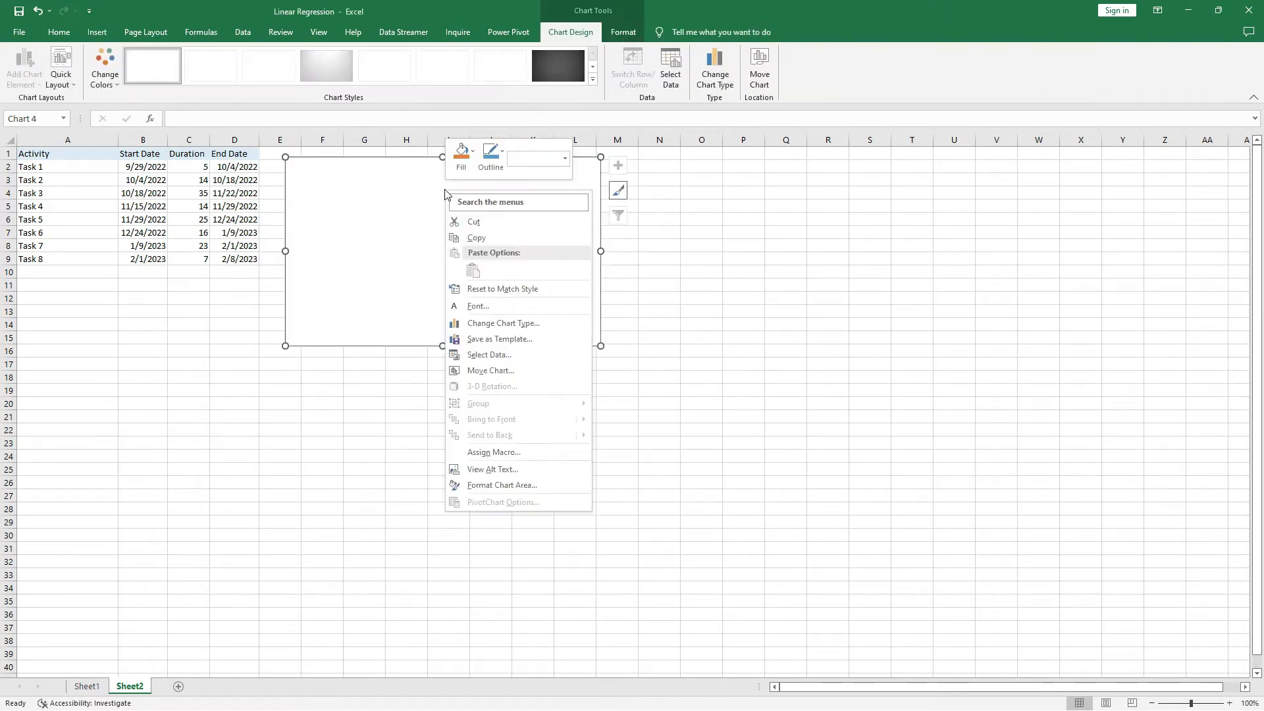
left_click(503, 354)
left_click(356, 301)
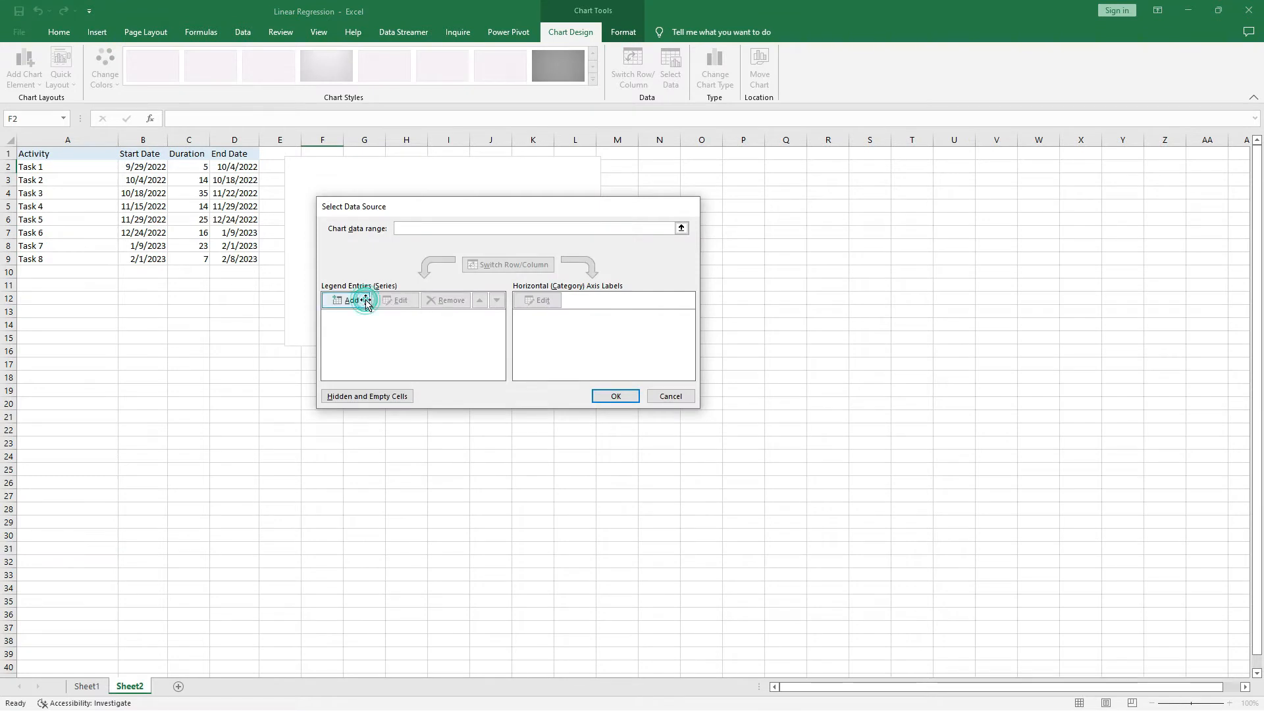
left_click(137, 155)
left_click_drag(436, 325, 405, 318)
key("BackSpace")
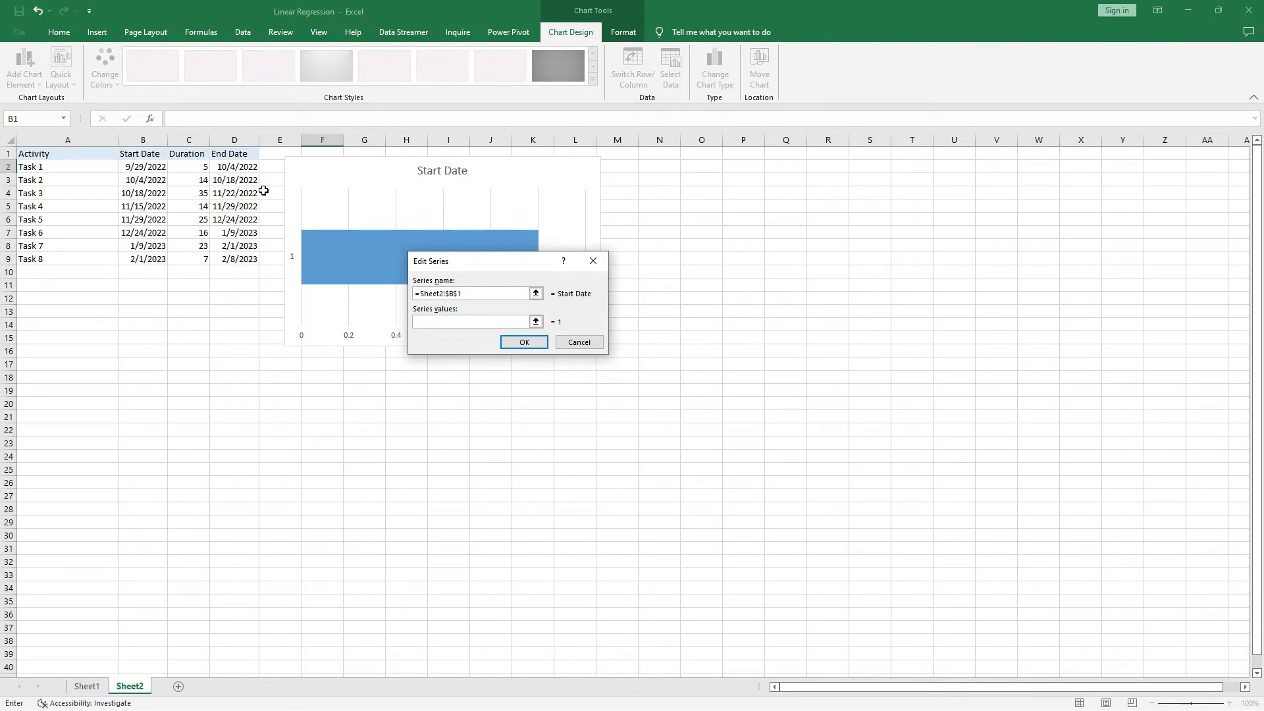
left_click_drag(153, 167, 156, 259)
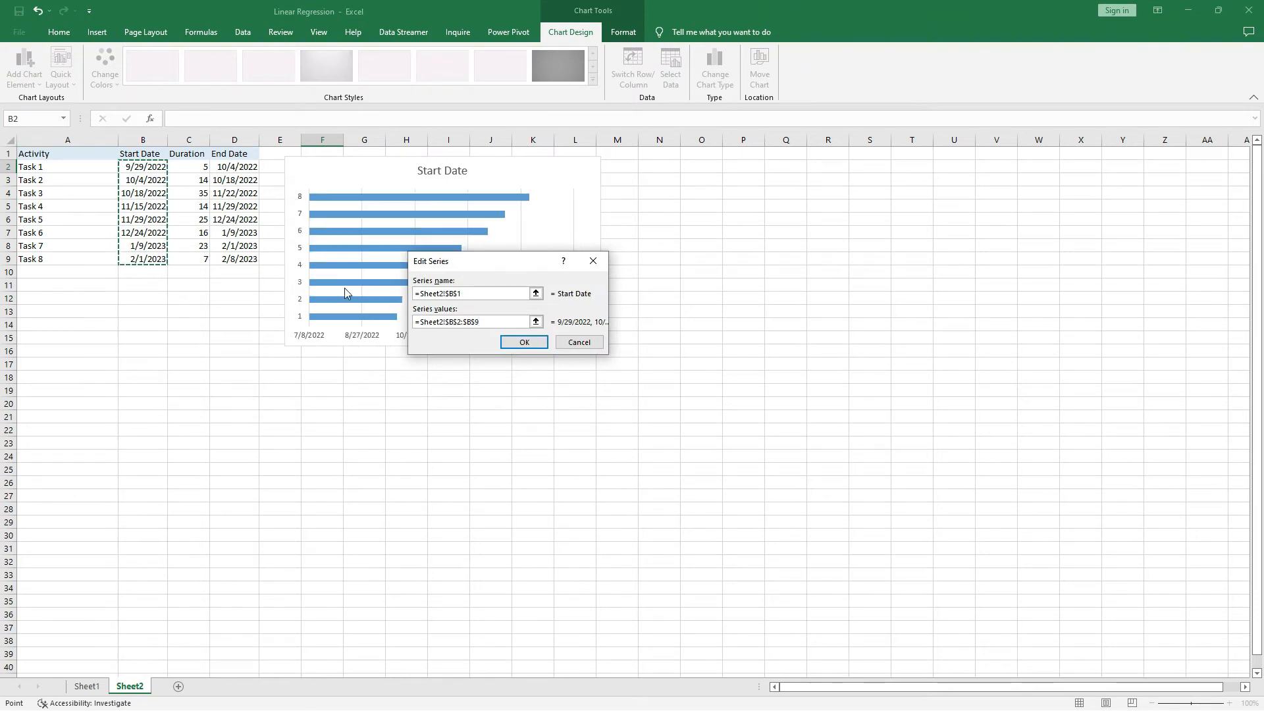
left_click(524, 341)
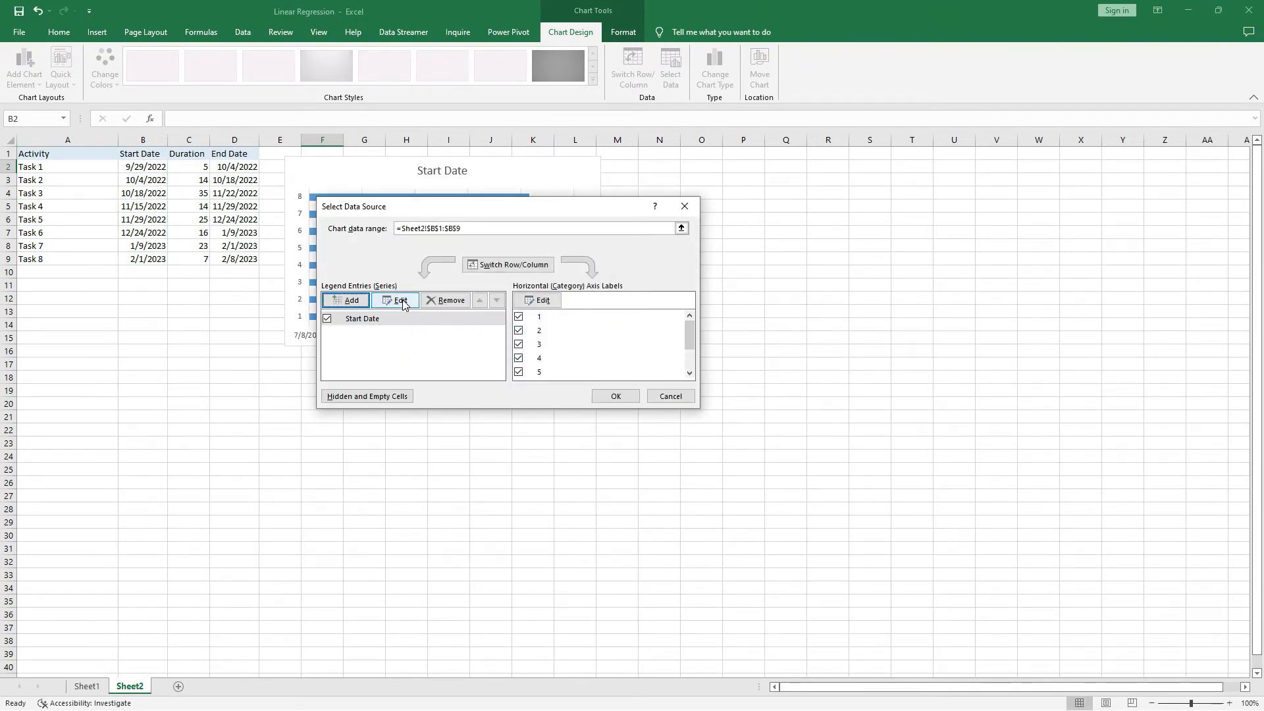
Add a second chart series named from cell C1 (Duration) with values from C2:C9
left_click(346, 301)
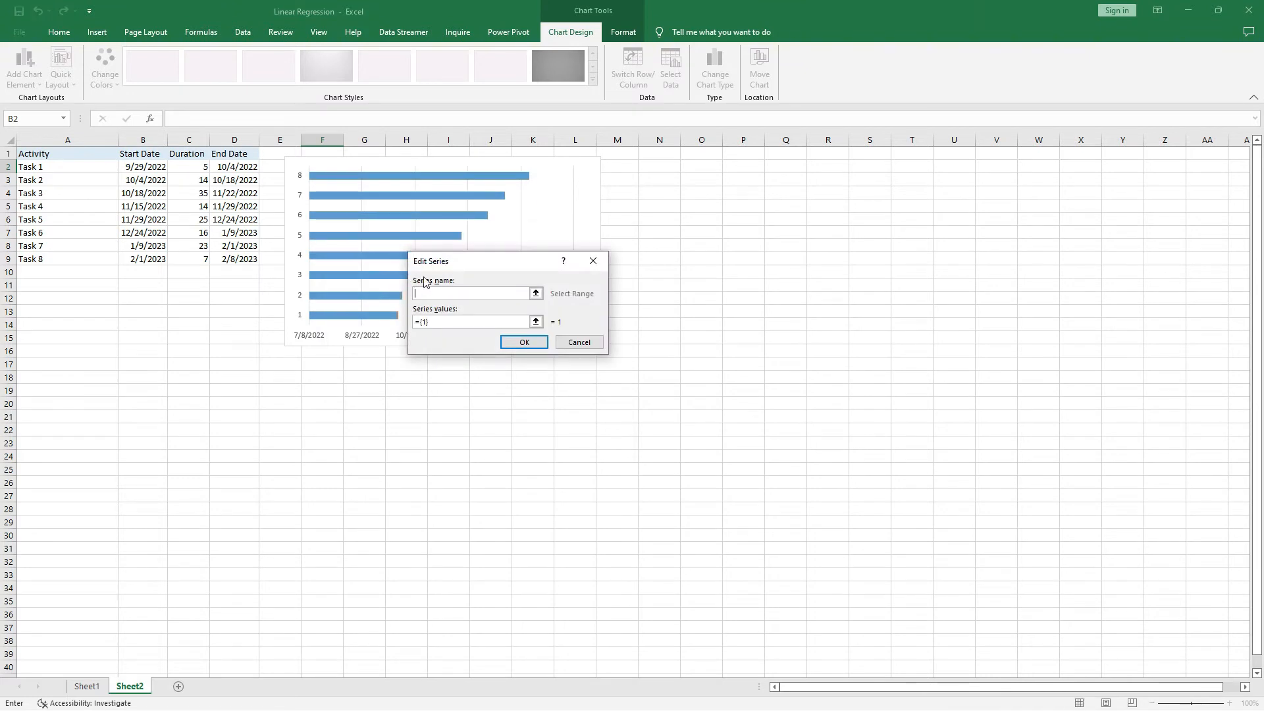
left_click(195, 154)
left_click_drag(437, 322, 406, 320)
key("BackSpace")
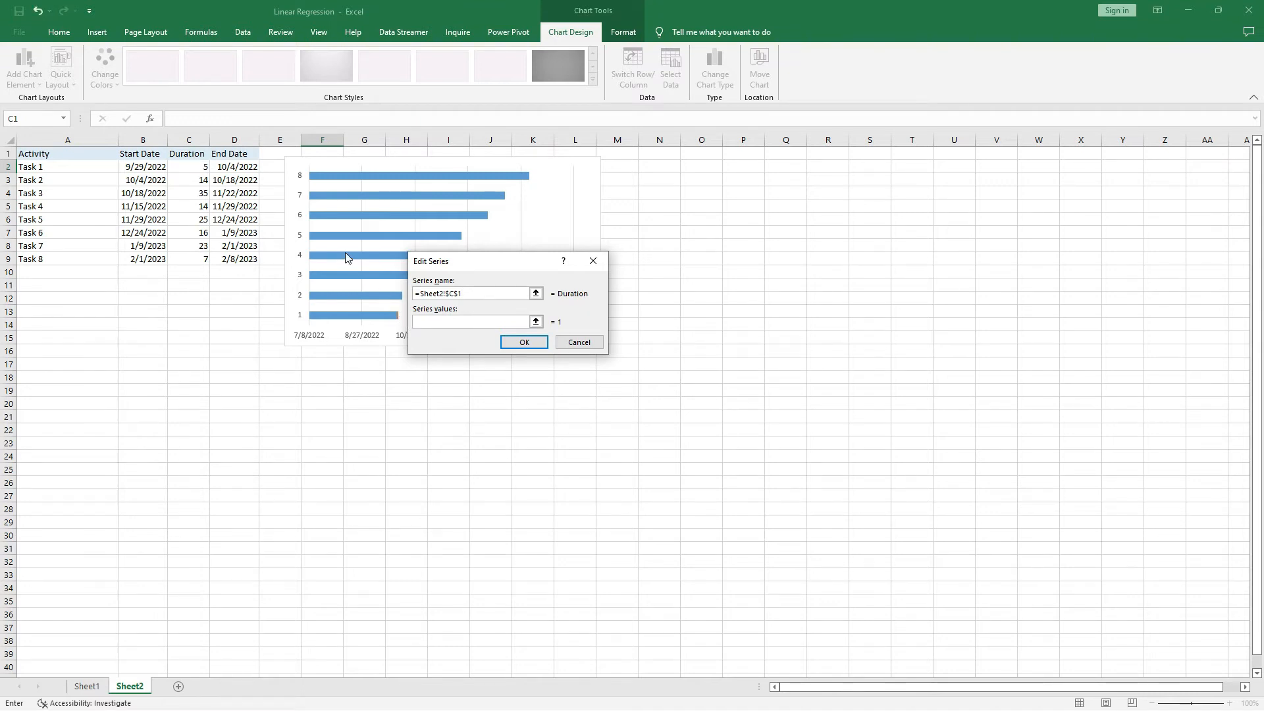
left_click_drag(189, 170, 201, 258)
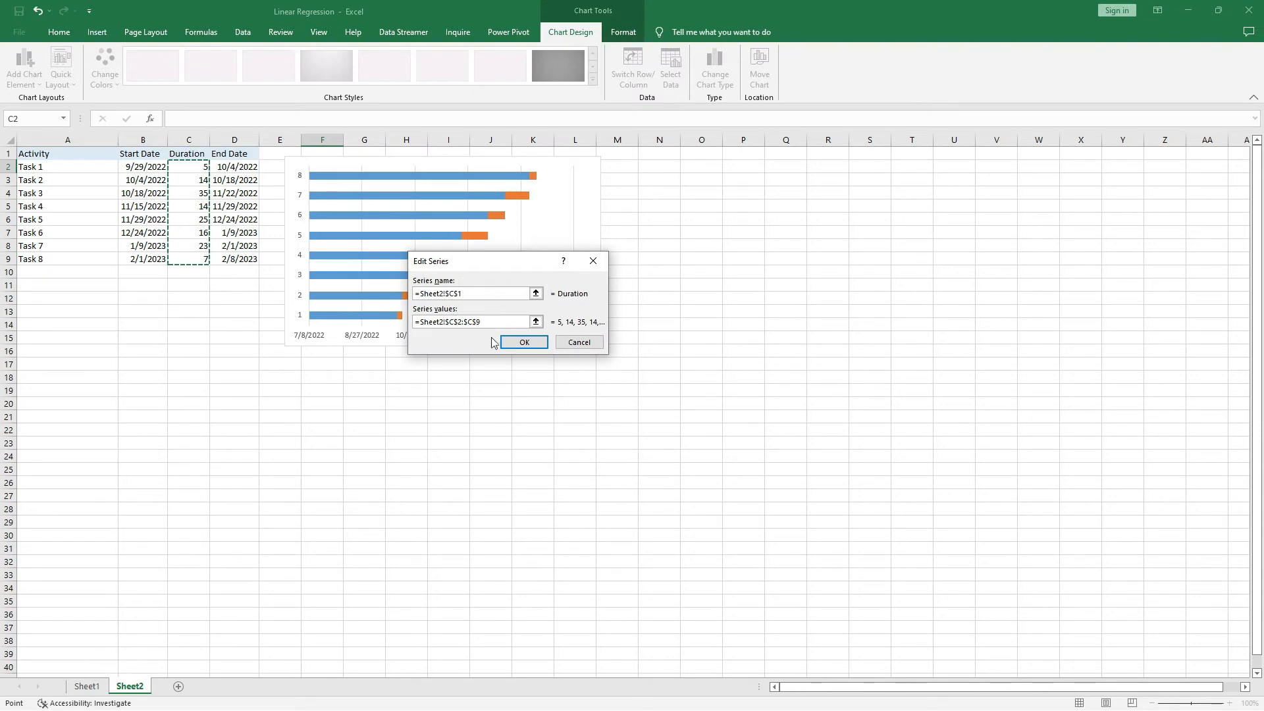
left_click(515, 342)
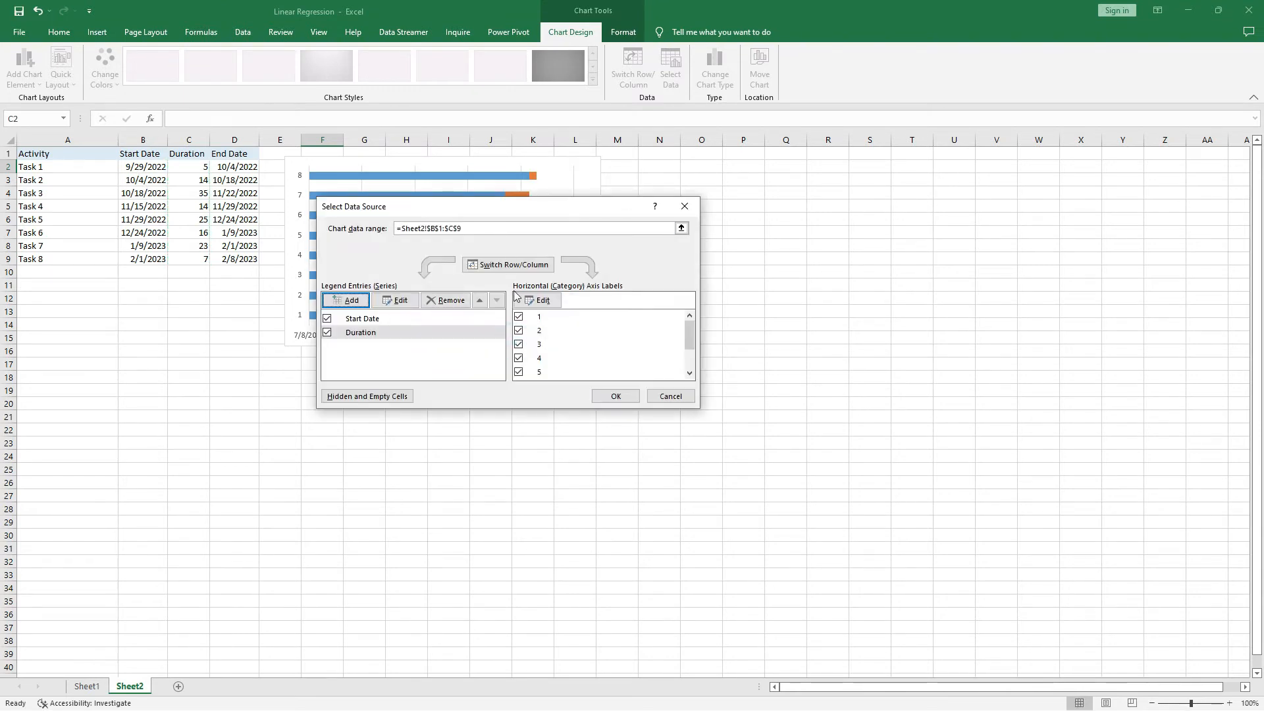
Set the chart's category axis labels to the task names in A2:A9 and apply the data source changes
left_click(544, 301)
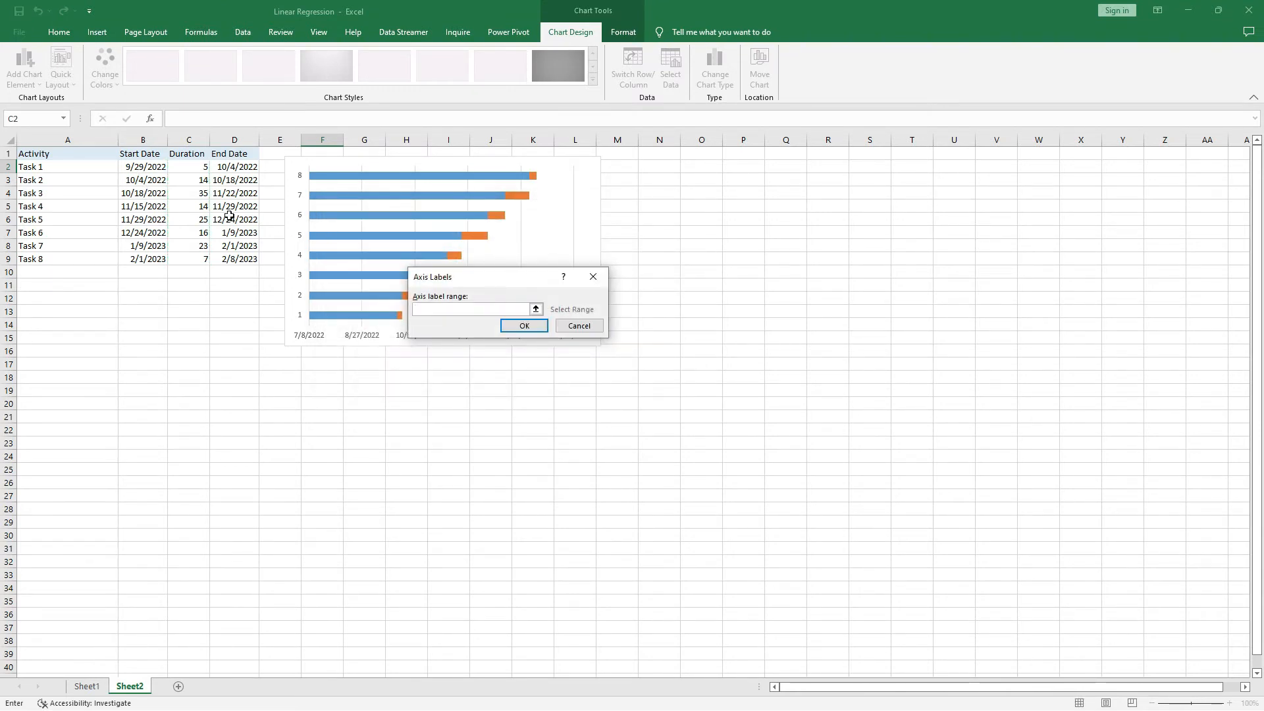
left_click_drag(51, 167, 68, 259)
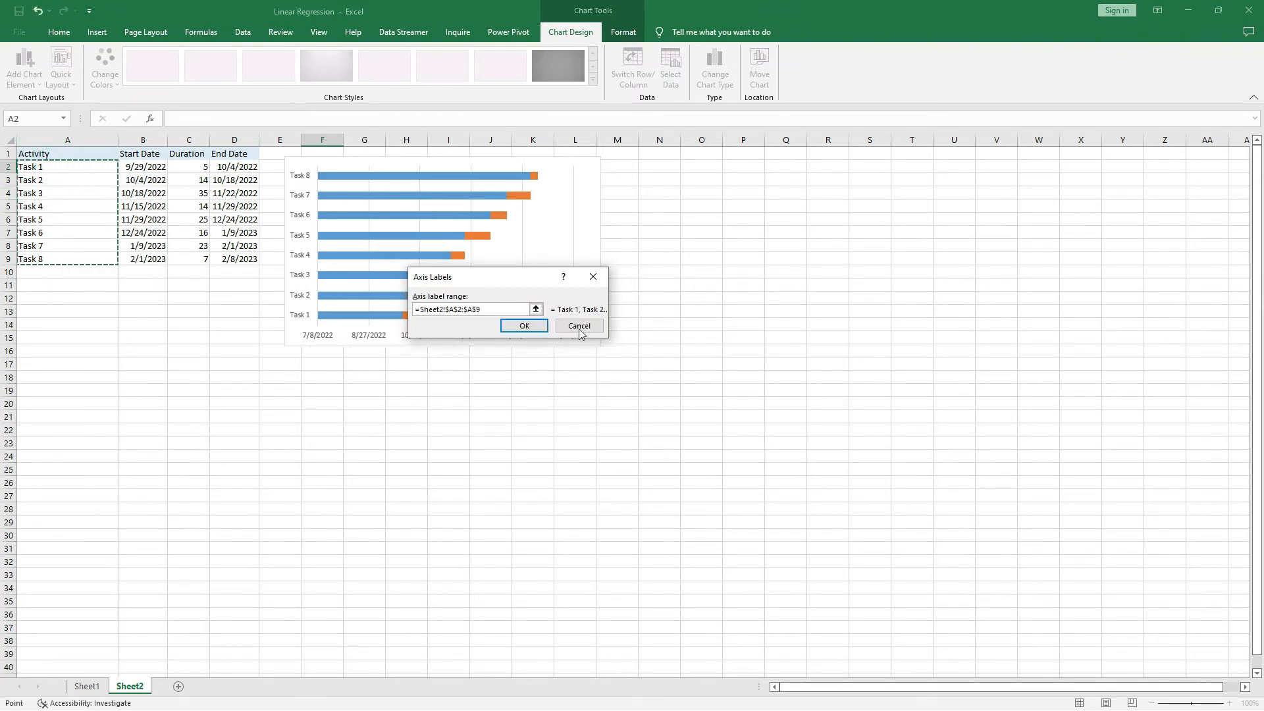
left_click(525, 333)
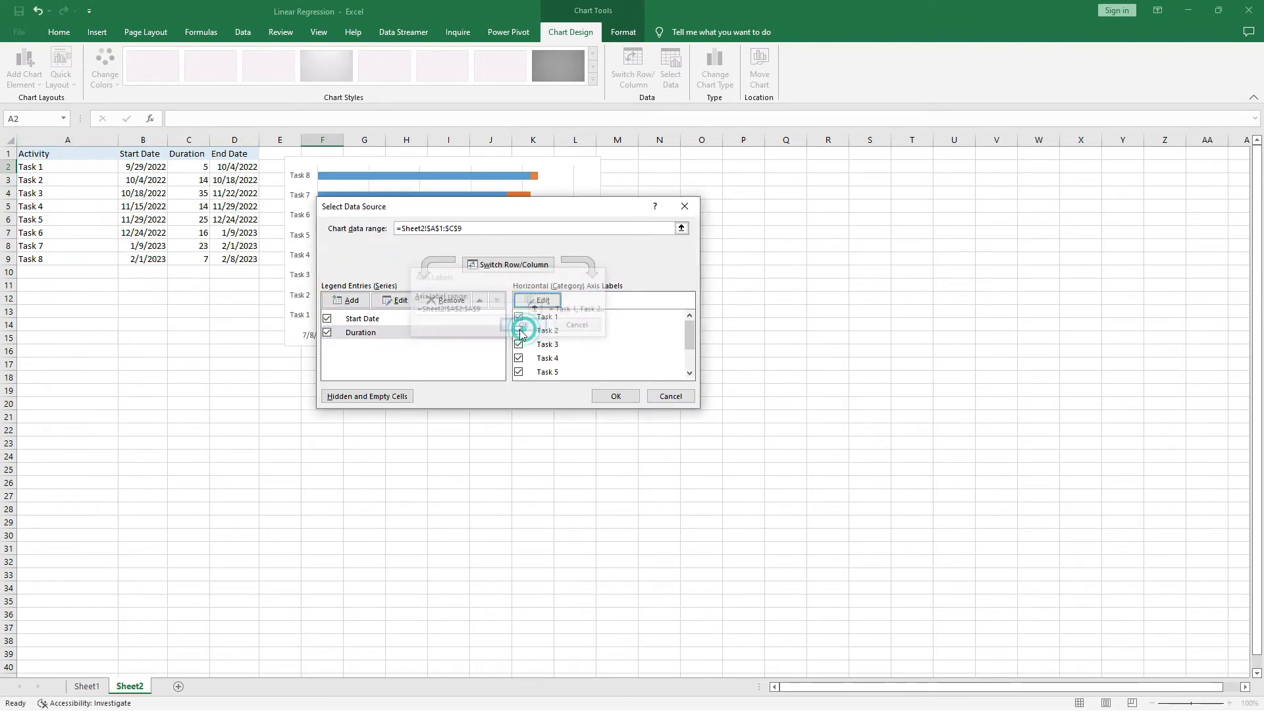
left_click(617, 397)
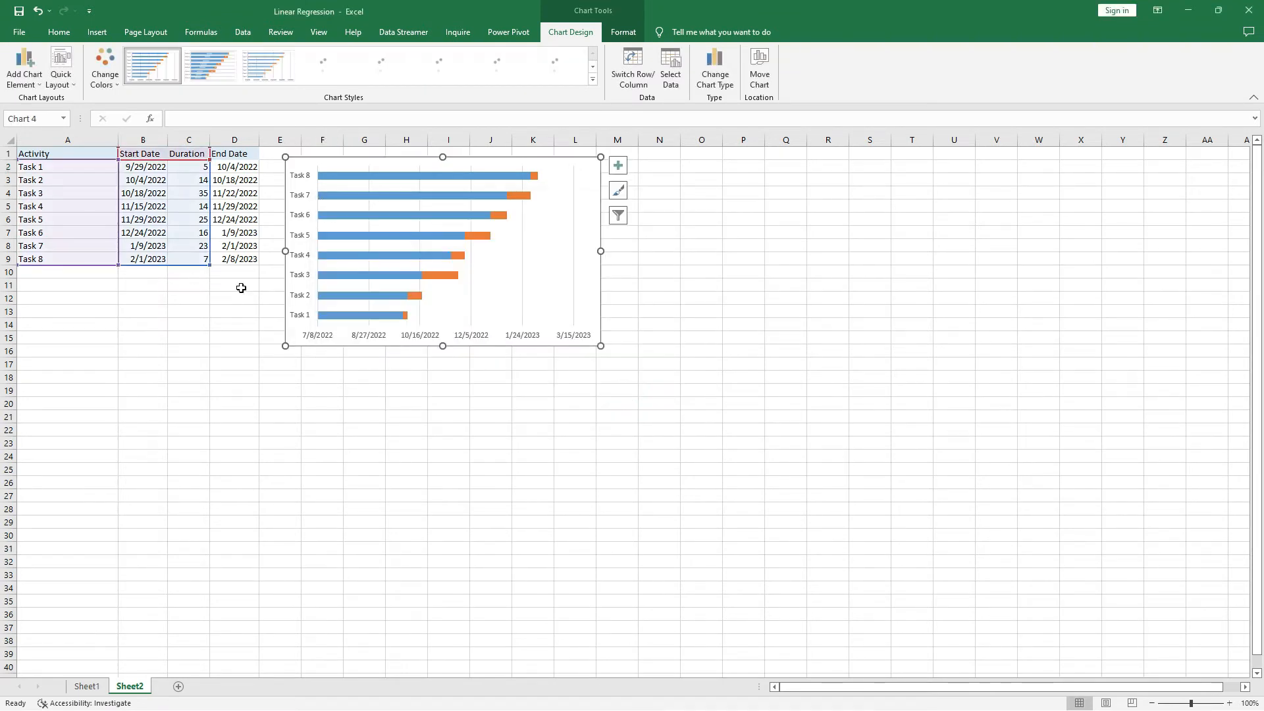
Format the chart's task axis to show its categories in reverse order
left_click(298, 318)
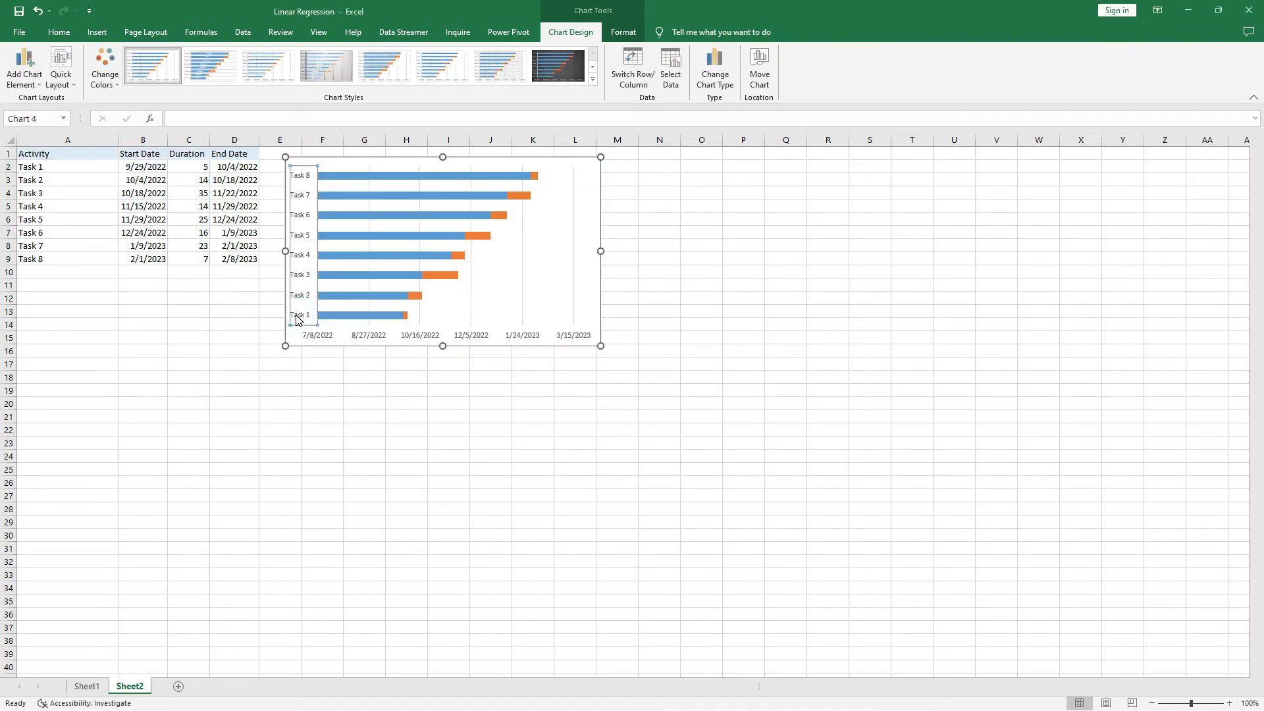
double_click(297, 318)
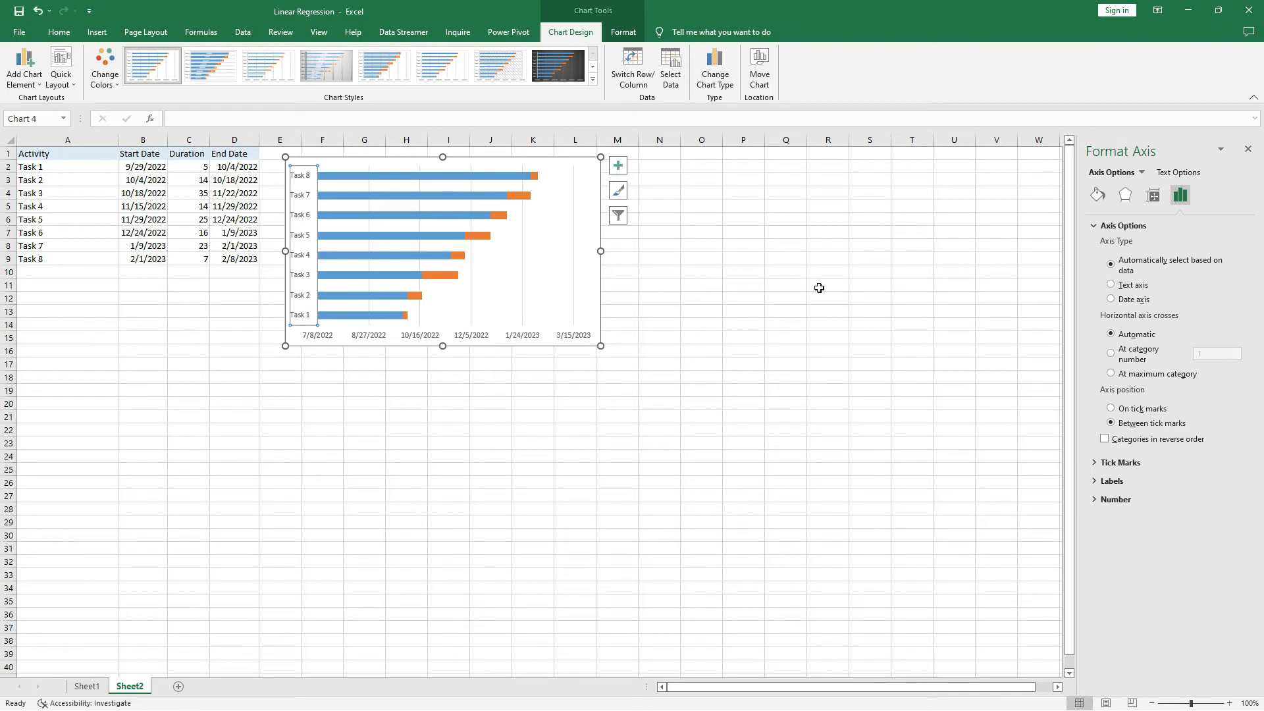
left_click(1105, 439)
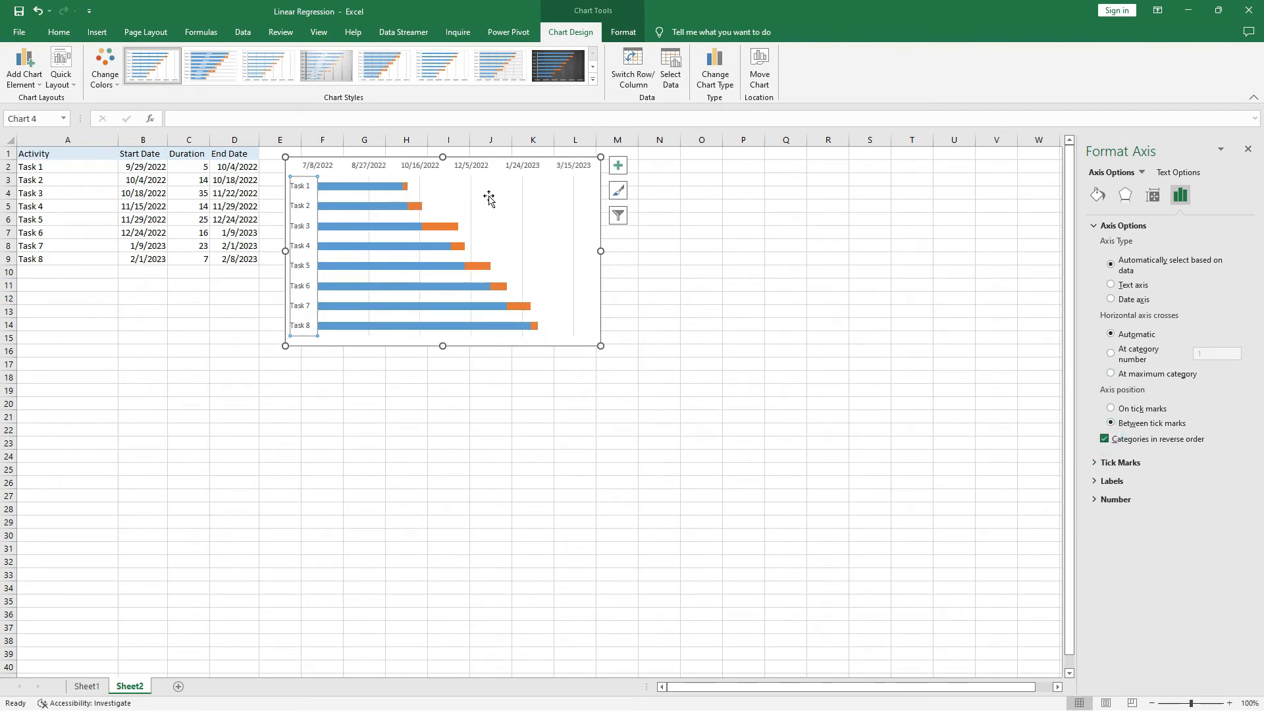
Set the Start Date series bars to No fill and deselect the chart
left_click(366, 188)
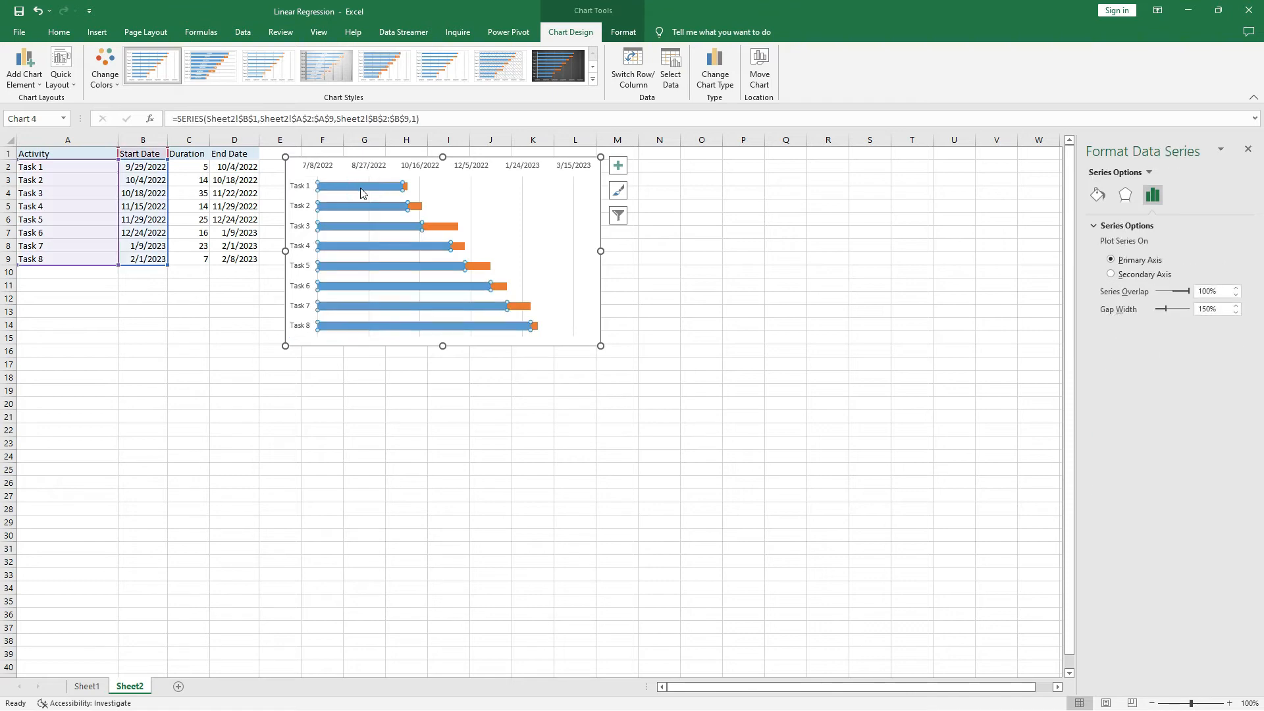
left_click(1096, 194)
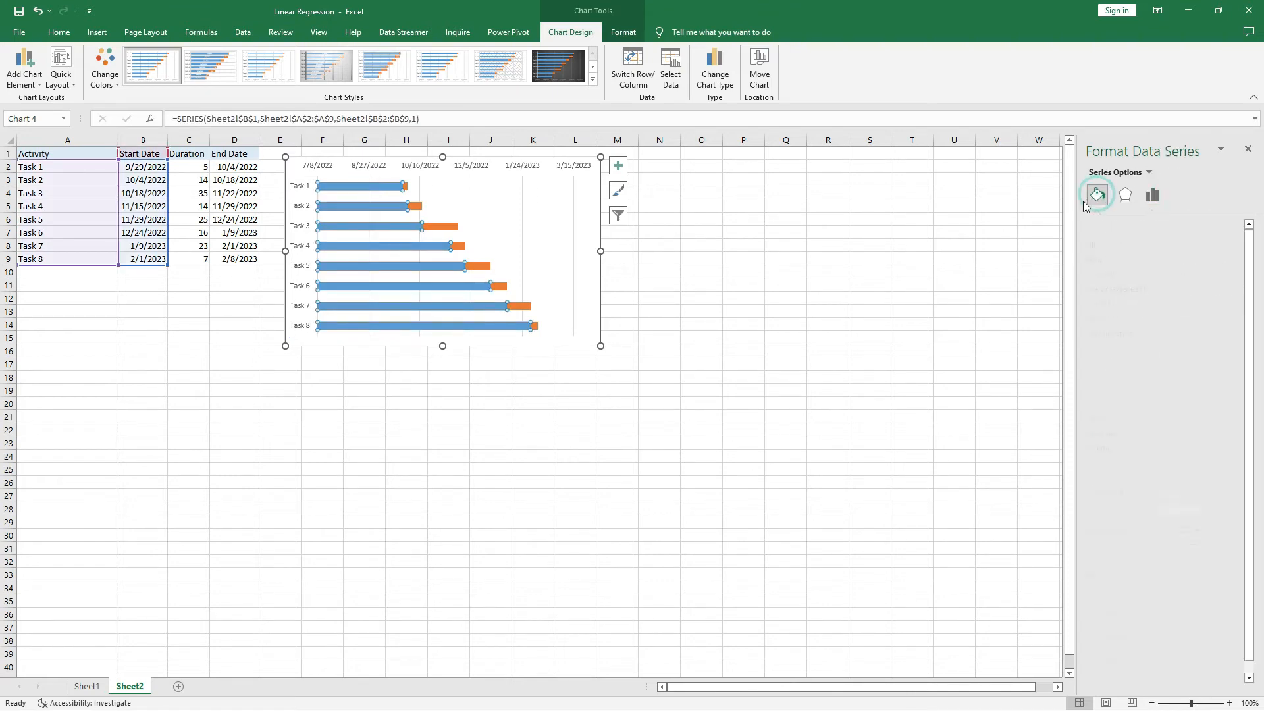
left_click(1105, 247)
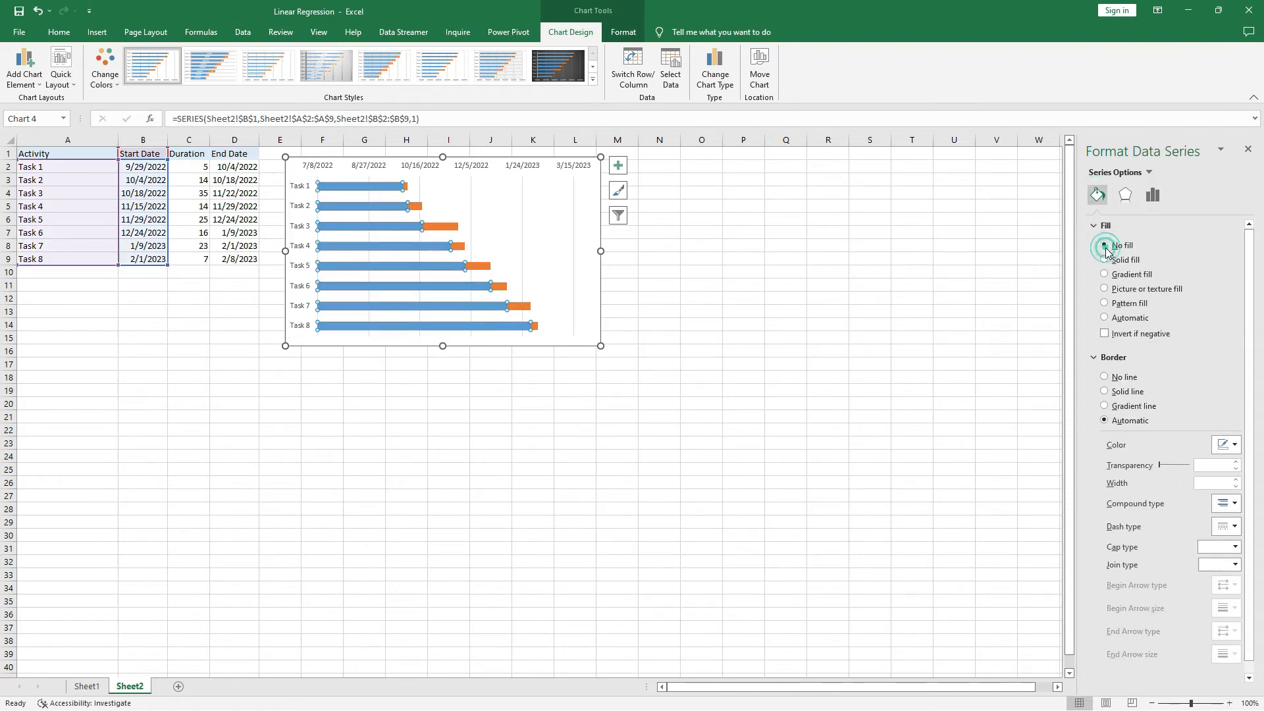
left_click(564, 227)
key("Escape")
key("Escape")
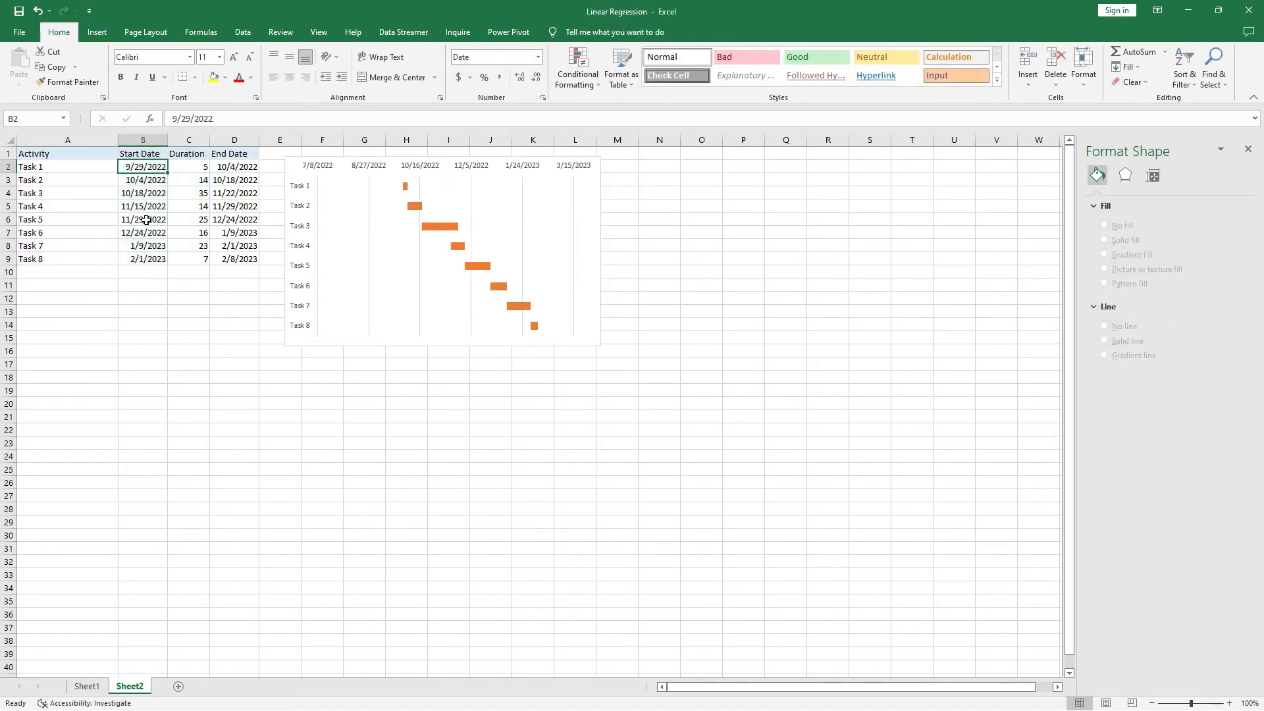
Copy the Task 1 start date from B2 and paste it as values only into B11
right_click(152, 168)
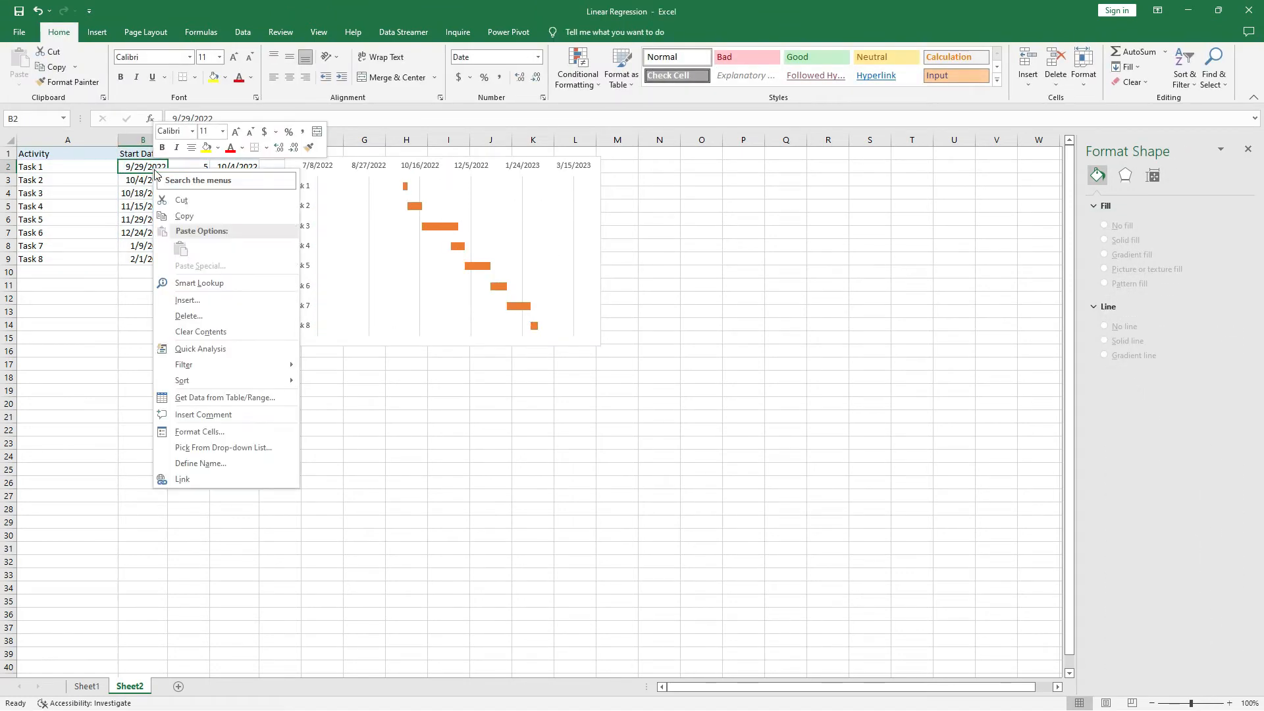
left_click(200, 216)
left_click(144, 287)
right_click(144, 287)
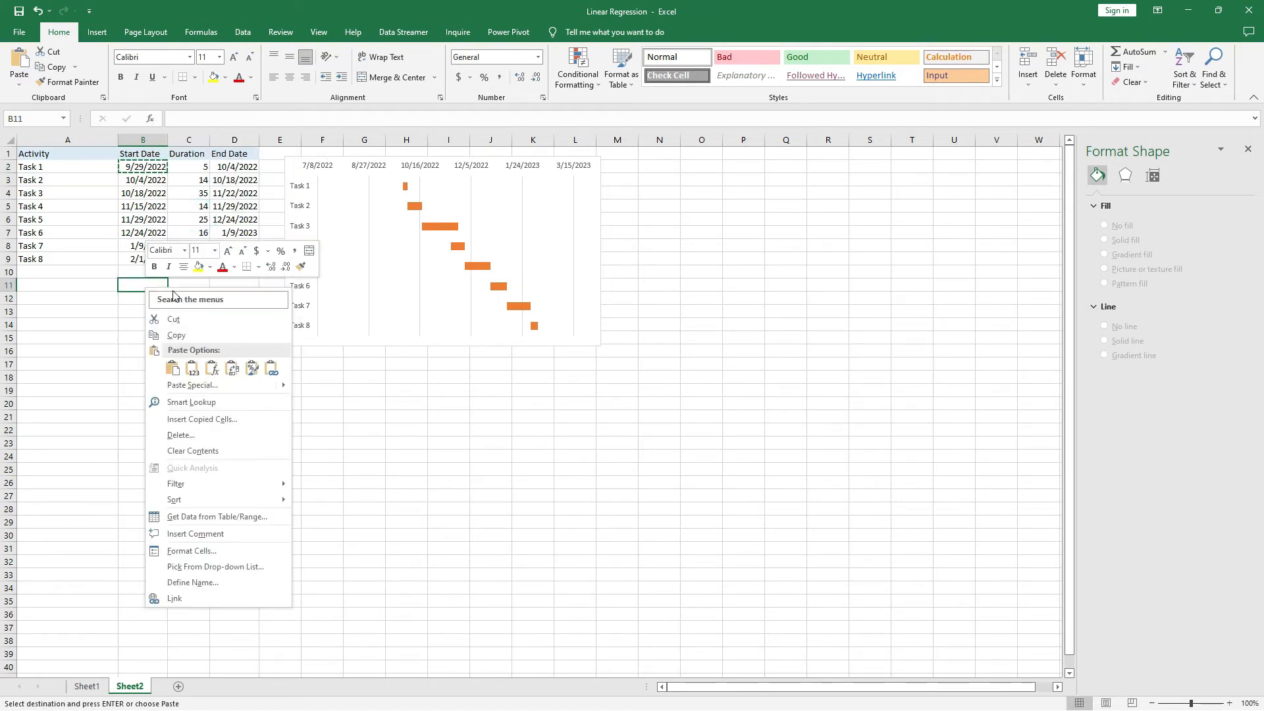
left_click(194, 364)
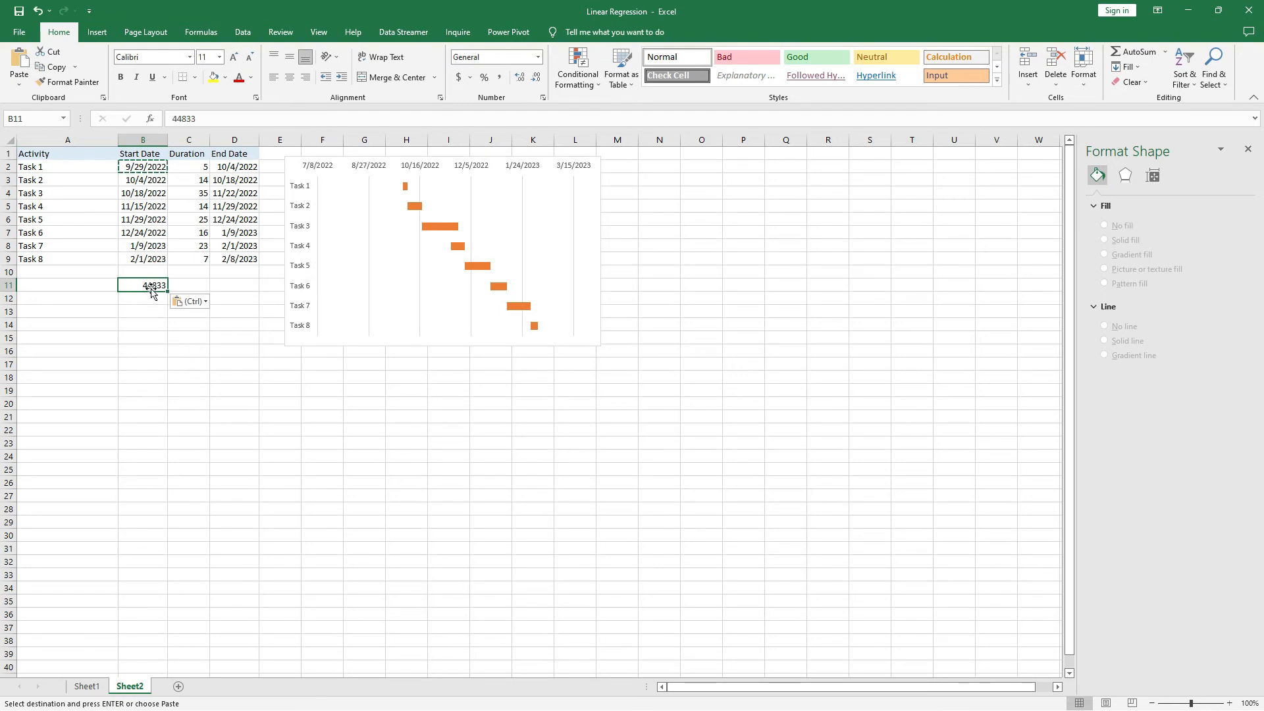
Set the minimum bound of the chart's date axis to 44833
left_click(361, 171)
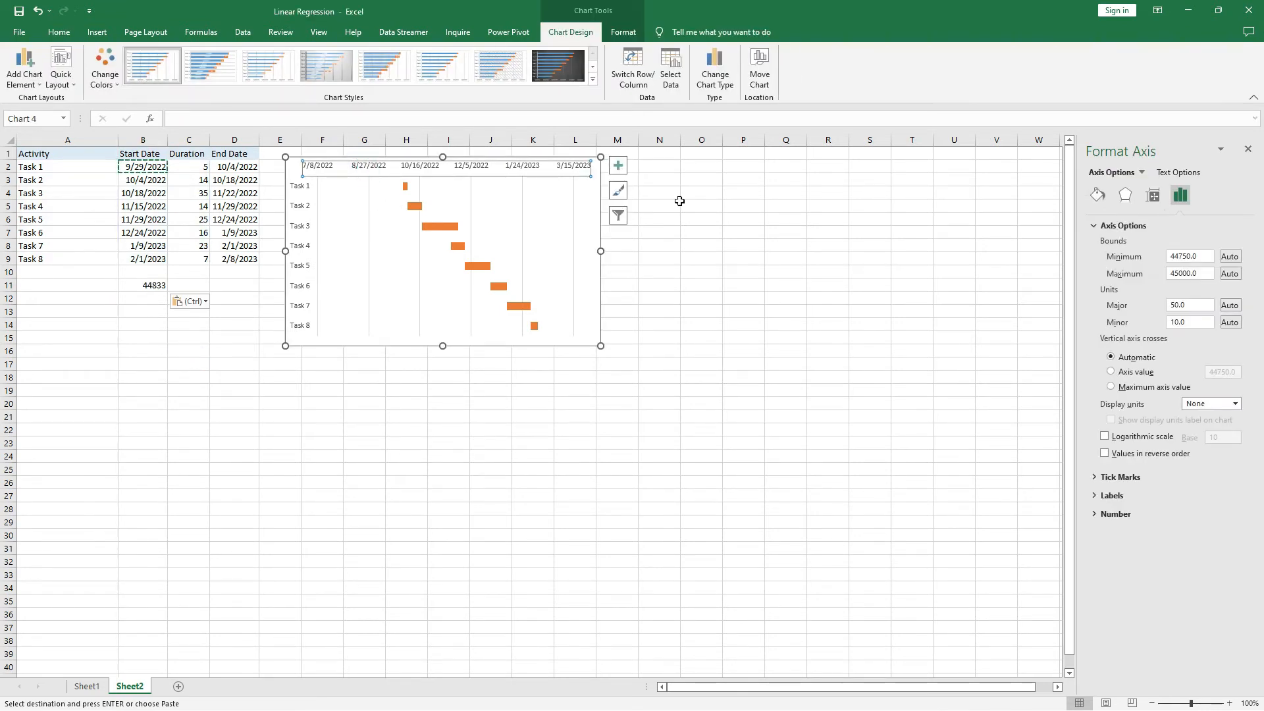
left_click(1188, 257)
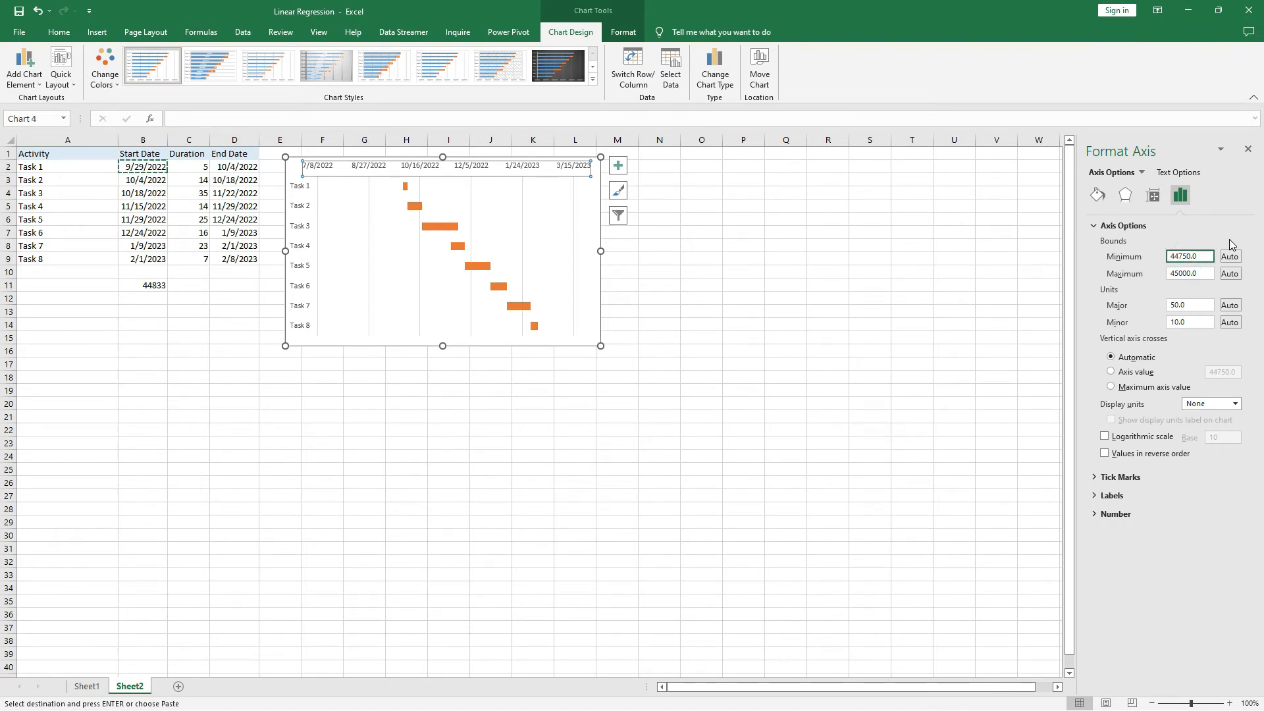
key("BackSpace")
key("BackSpace")
key("BackSpace")
type("833")
key("Return")
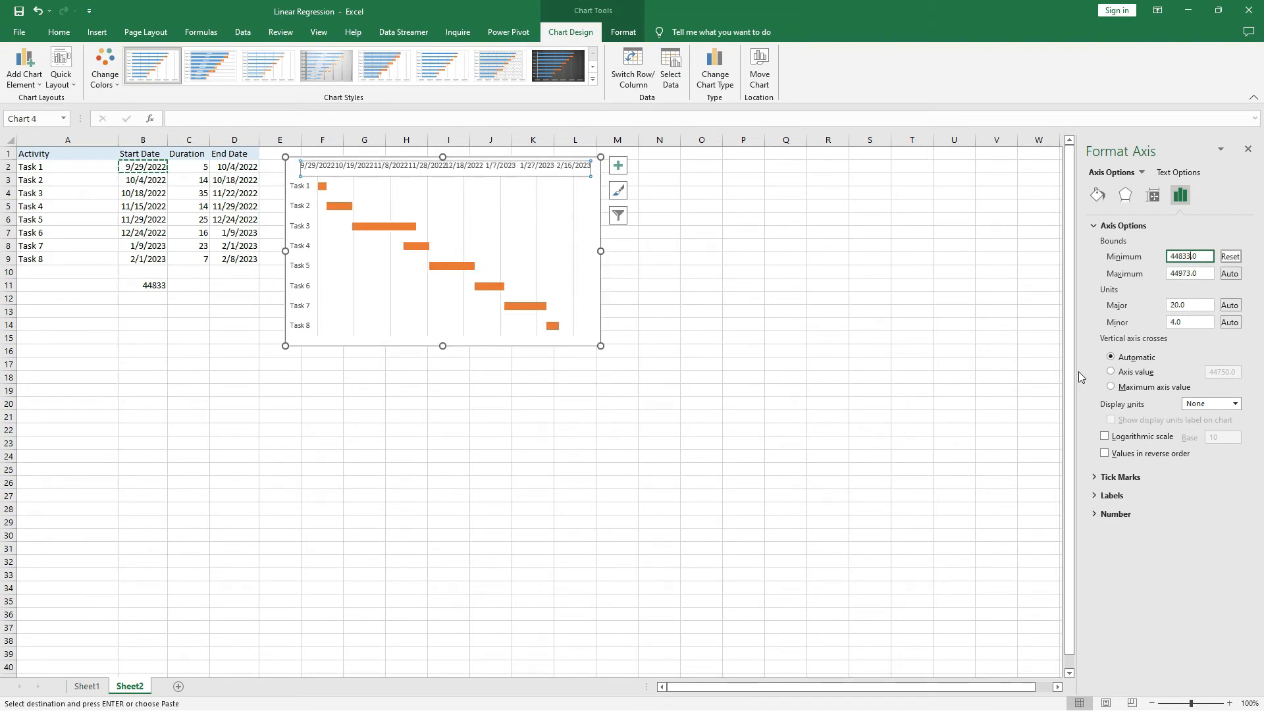
Enlarge the Gantt chart by its lower-right corner to reach about column O and row 19
left_click(403, 415)
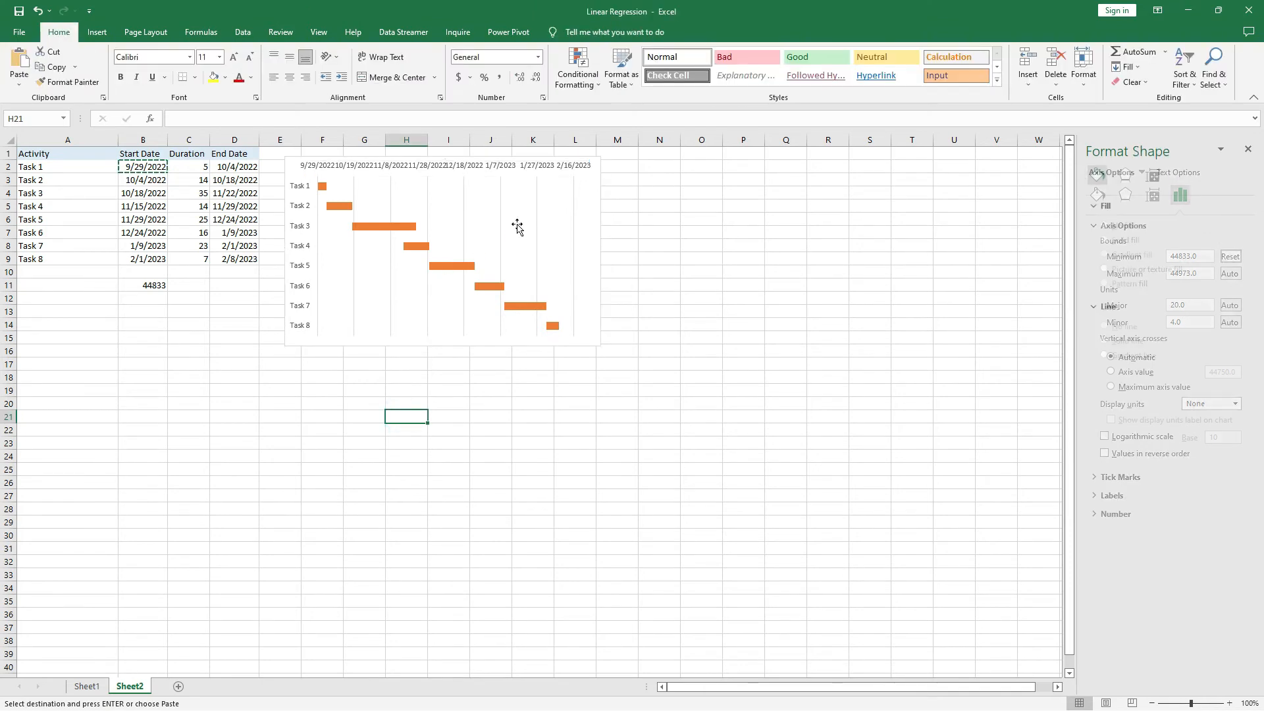
left_click(589, 203)
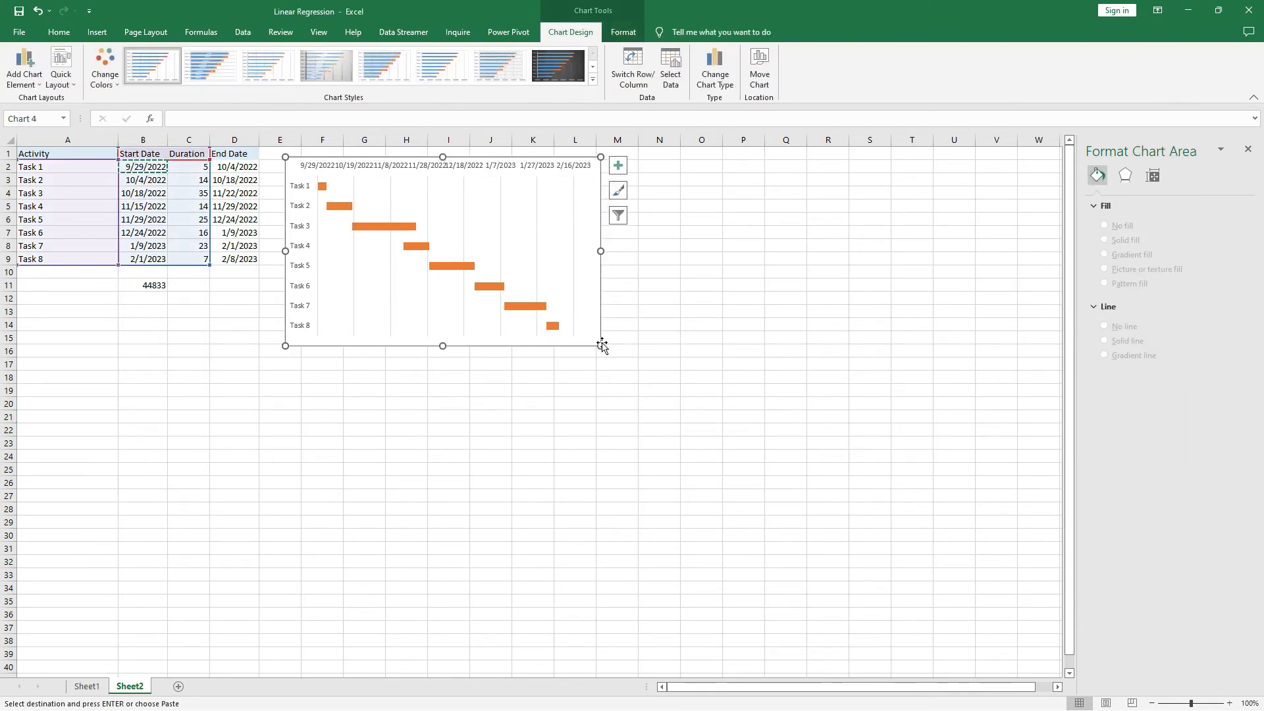
left_click_drag(601, 345, 723, 399)
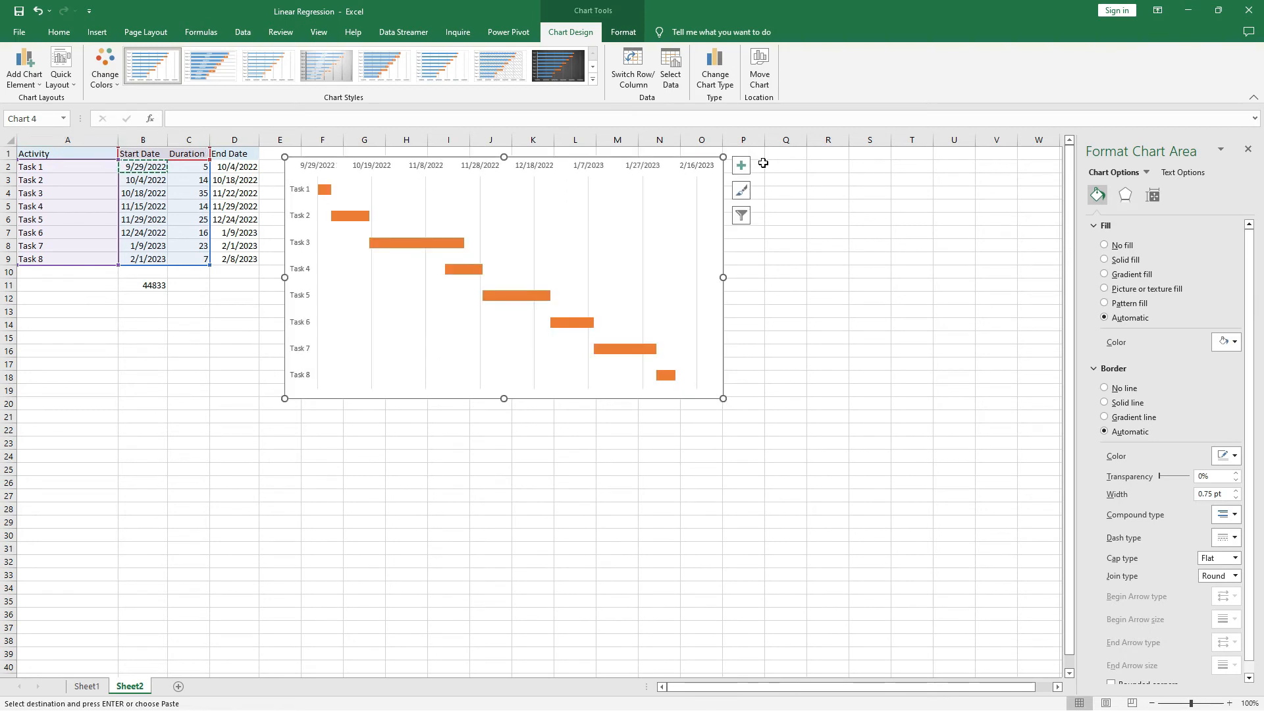
Add a chart title and change its text to "Gantt Chart For Project X"
left_click(742, 165)
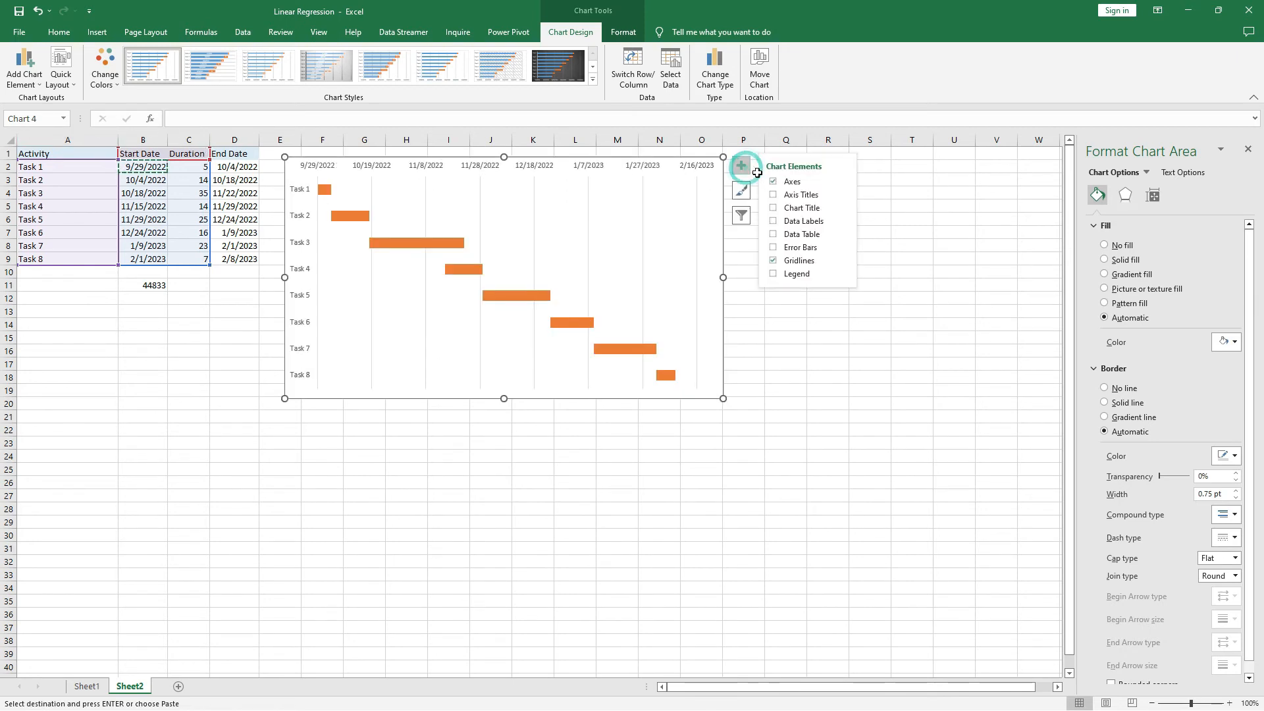
left_click(773, 208)
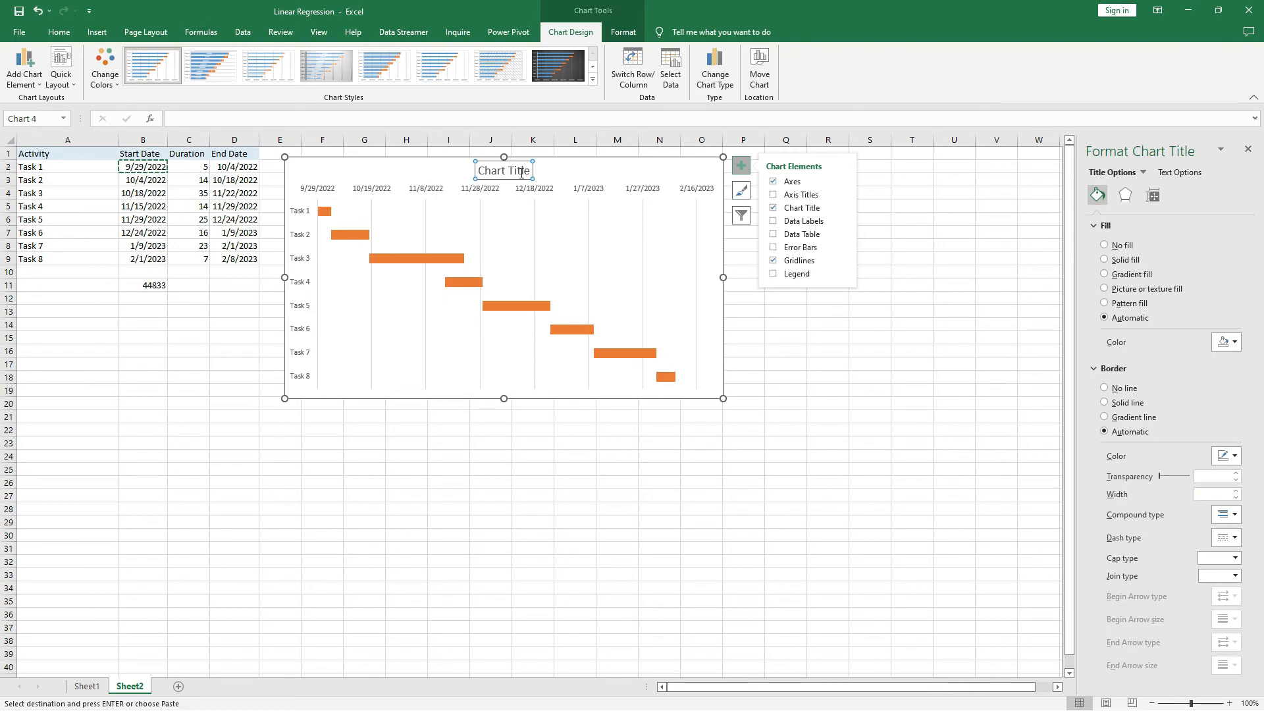
left_click(528, 171)
key("BackSpace")
key("BackSpace")
key("BackSpace")
key("BackSpace")
key("BackSpace")
key("BackSpace")
key("BackSpace")
key("BackSpace")
key("BackSpace")
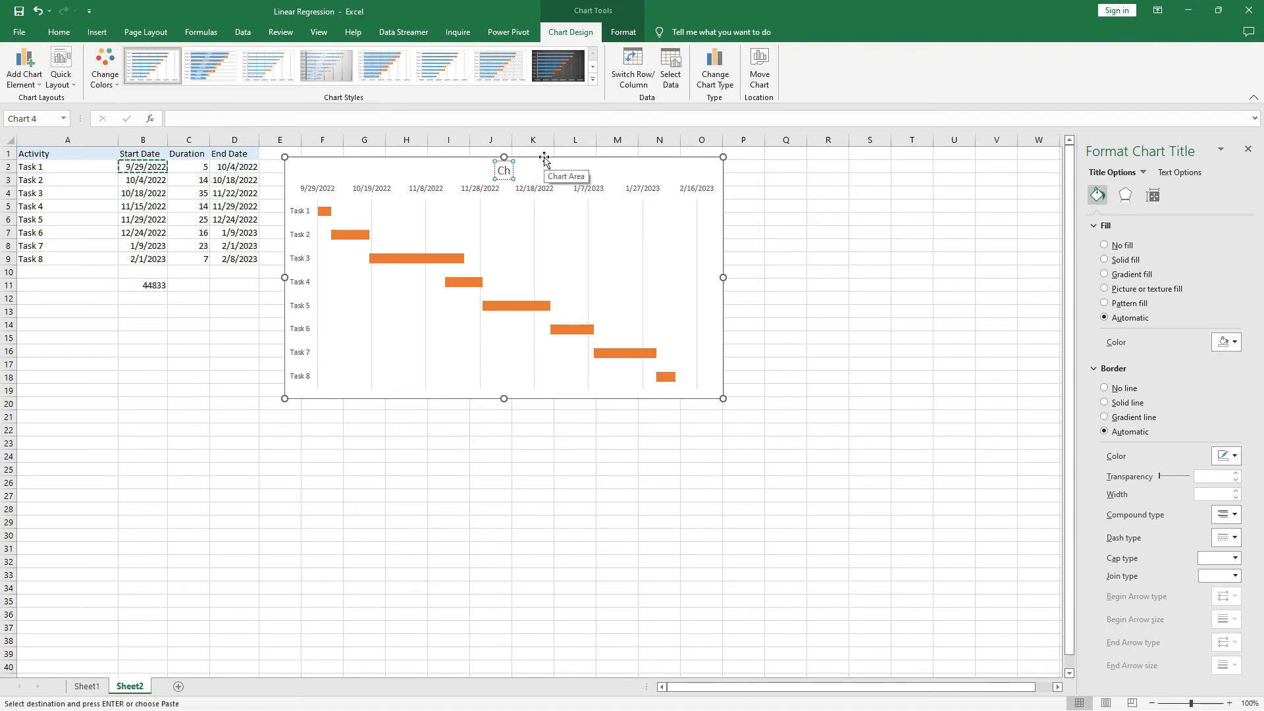
key("BackSpace")
key("BackSpace")
type("Gantt Chart For Project")
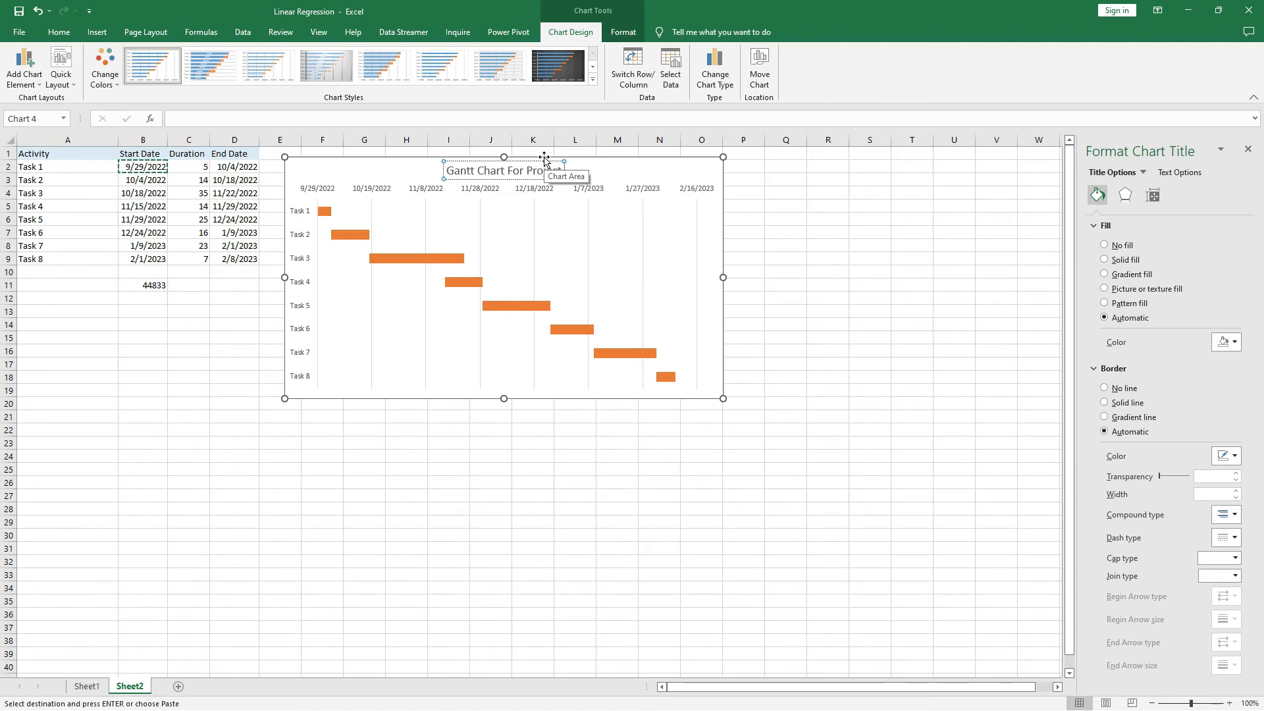
type(" X")
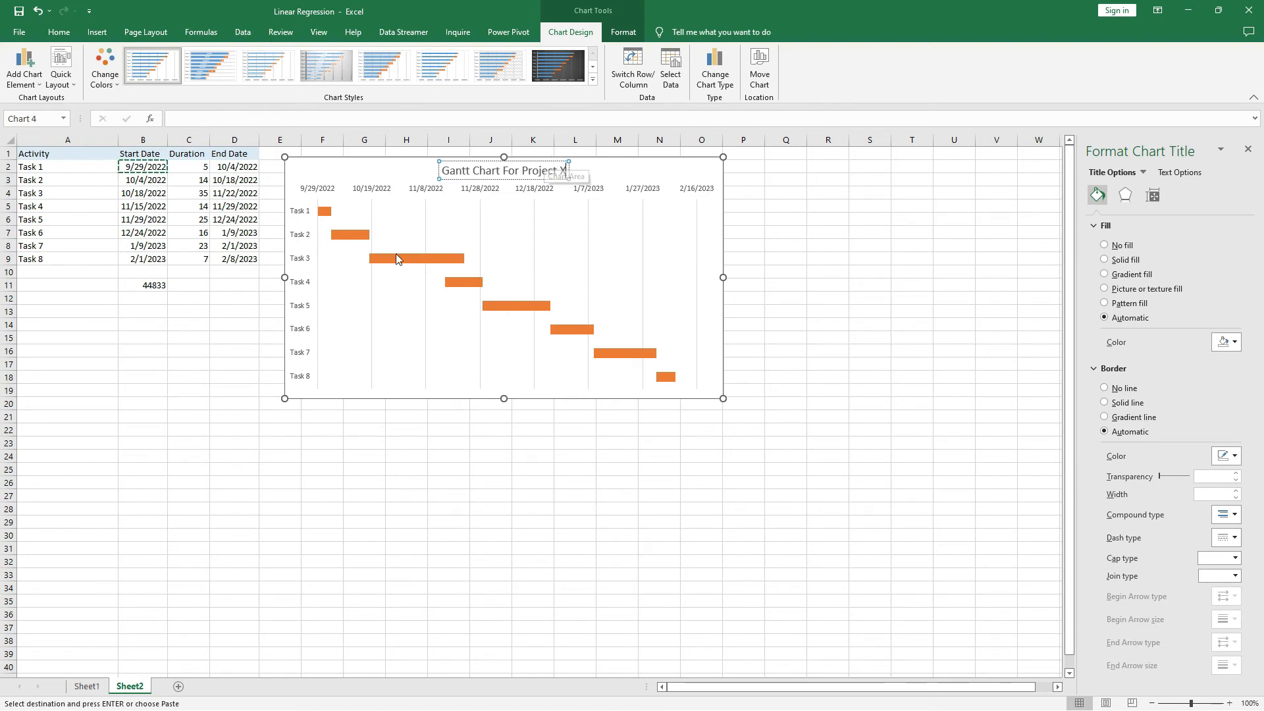
Fill the Task 1 bar with standard dark red and the Task 2 bar with standard green
left_click(352, 294)
left_click(327, 212)
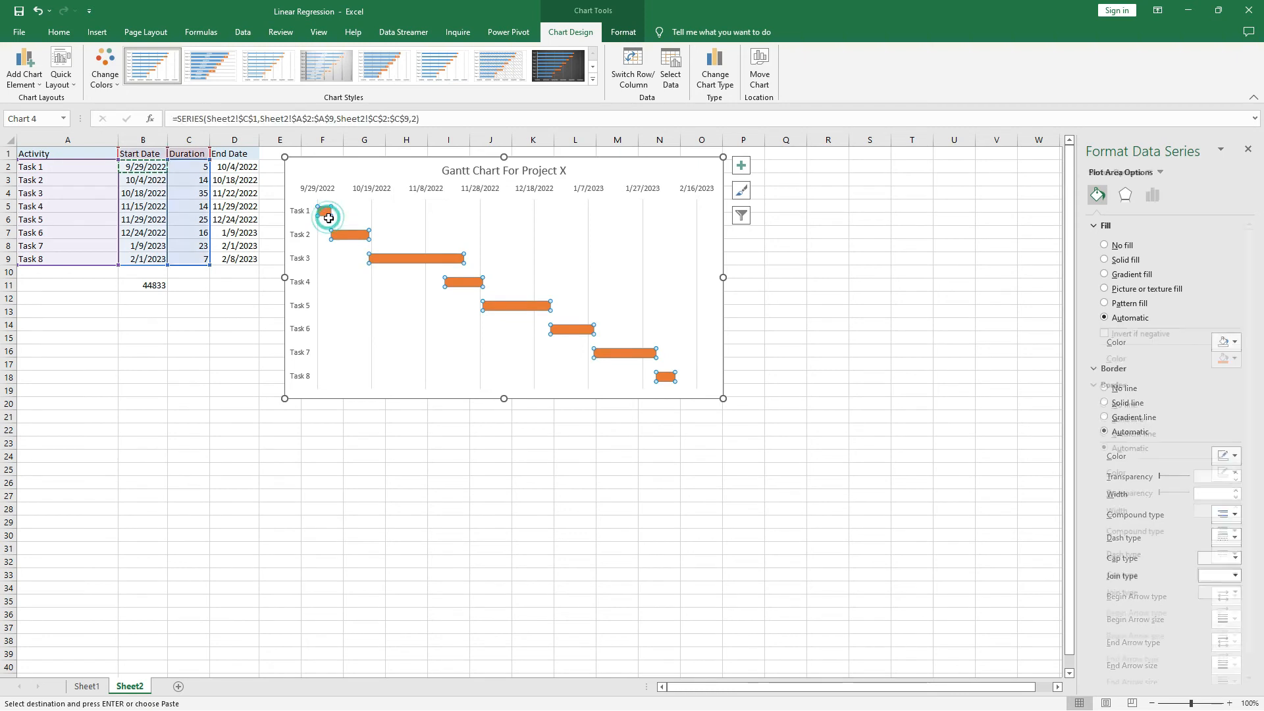
left_click(325, 212)
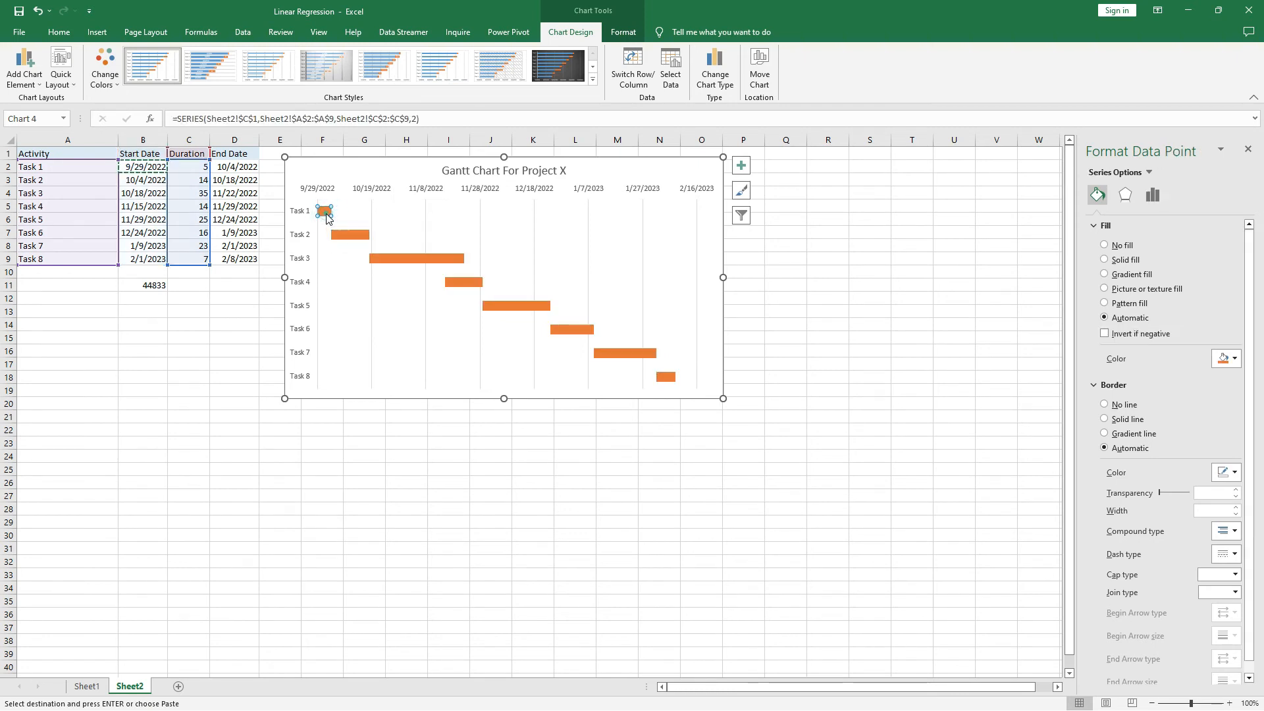
left_click(1233, 360)
left_click(1155, 463)
left_click(362, 235)
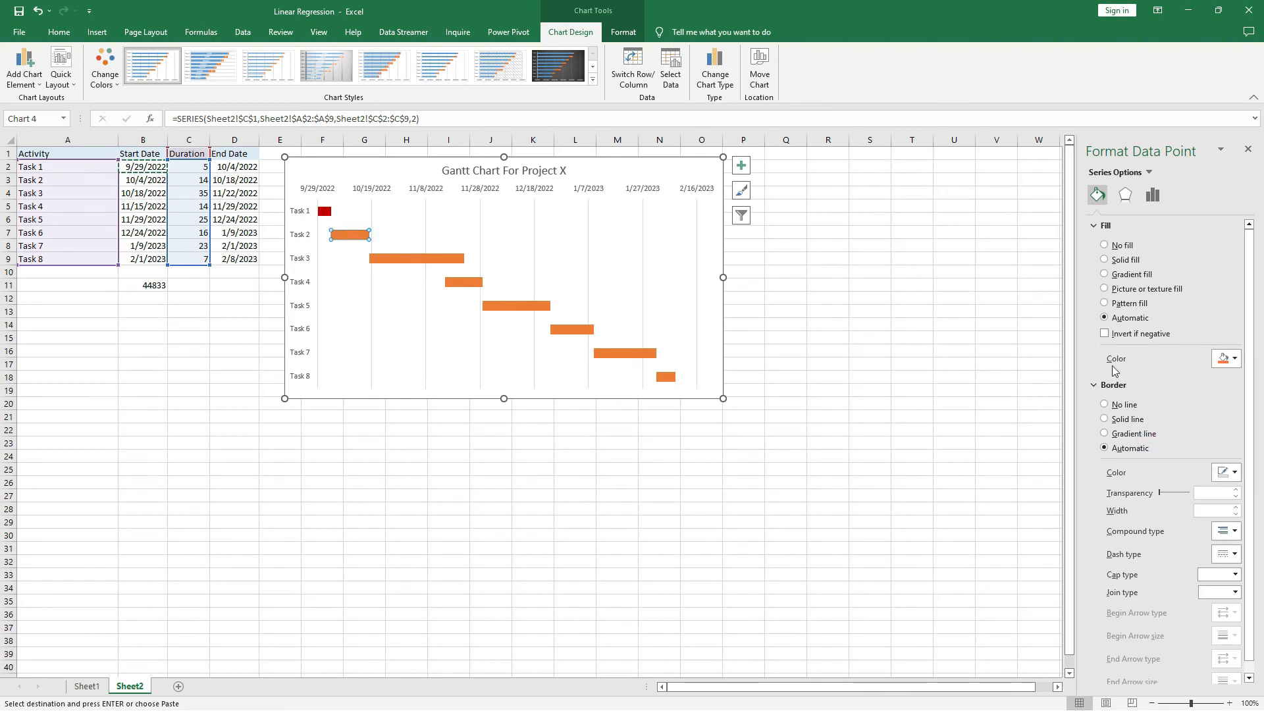
left_click(1228, 359)
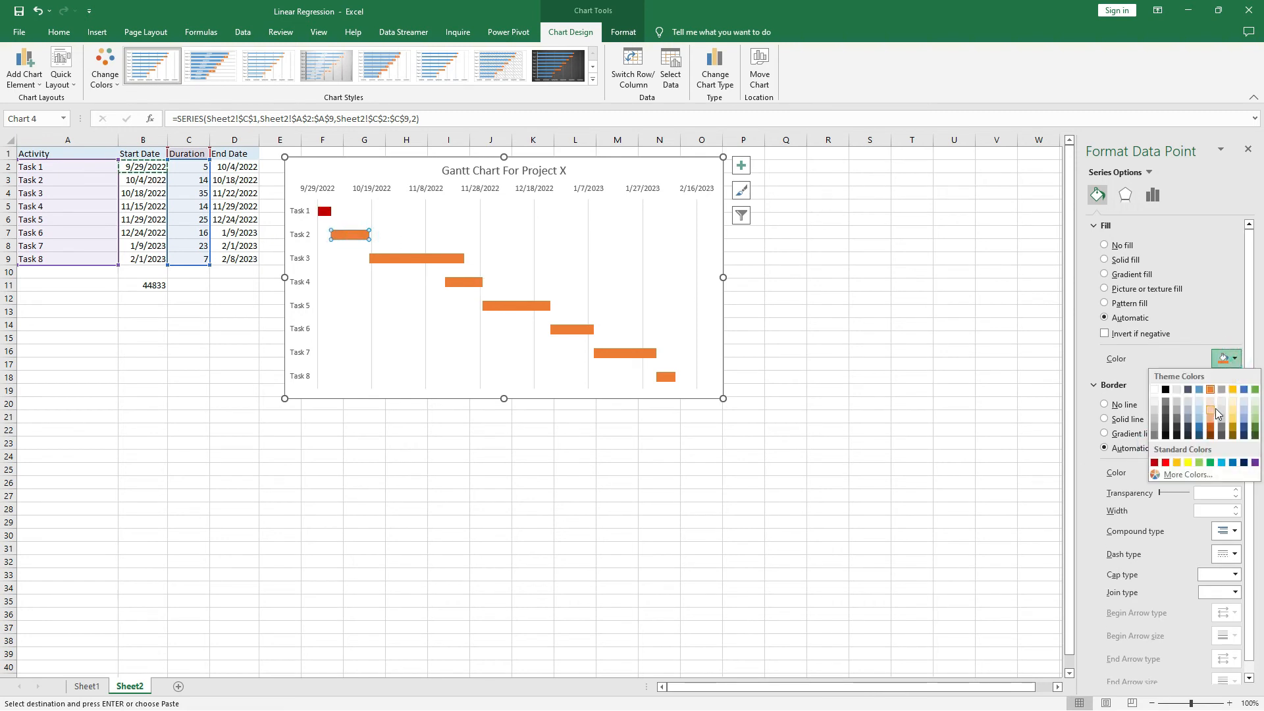
left_click(1210, 463)
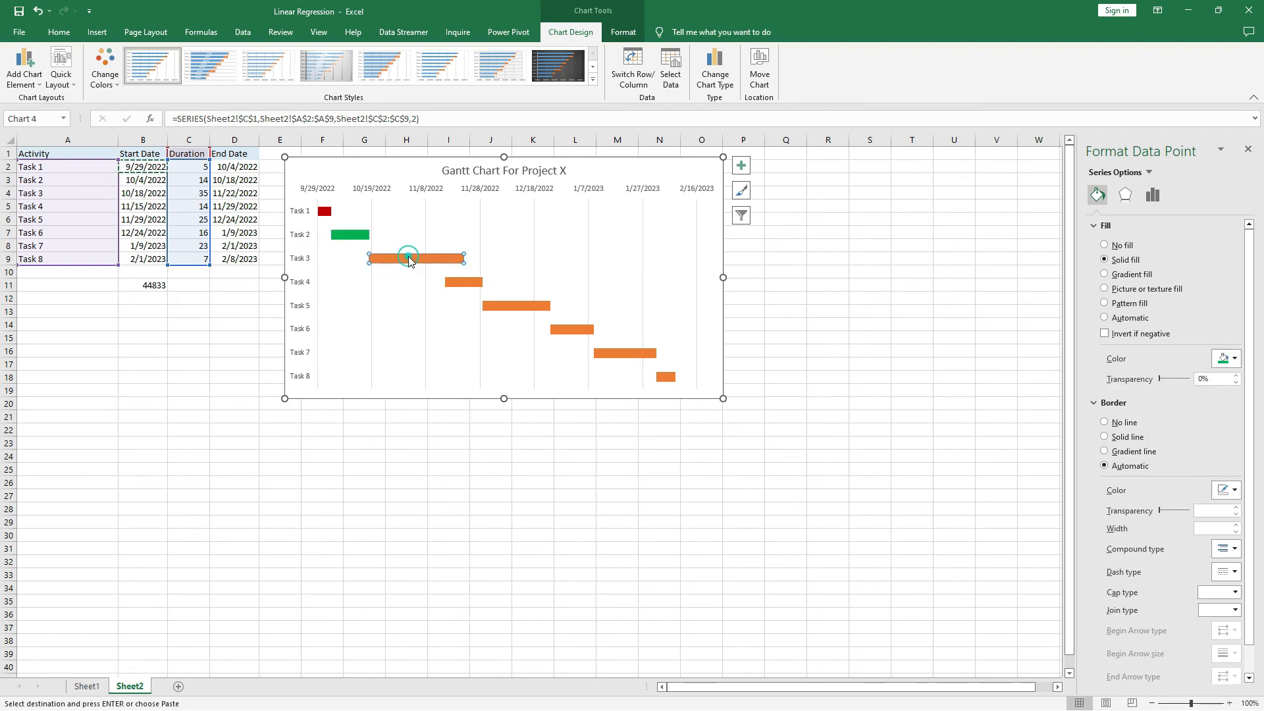
Fill the Task 3 bar with standard light blue and the Task 4 bar with standard yellow
left_click(1229, 359)
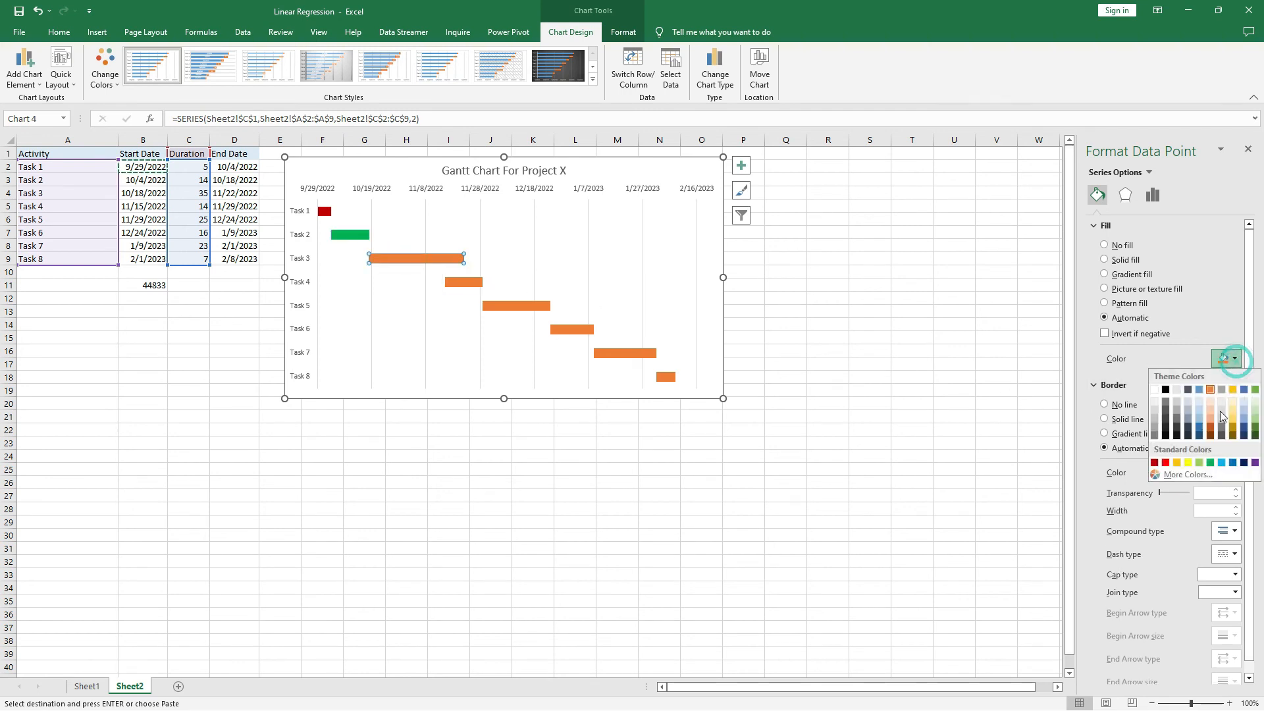
left_click(1221, 464)
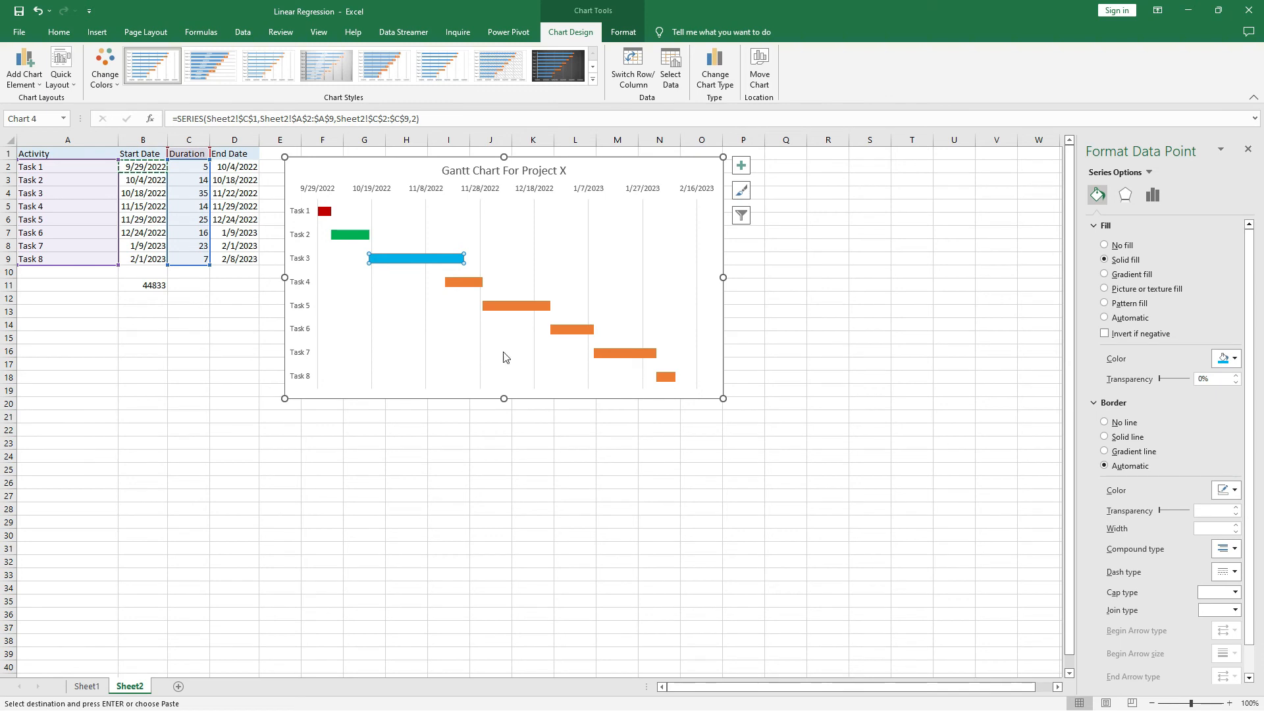
left_click(478, 284)
left_click(1236, 360)
left_click(1188, 463)
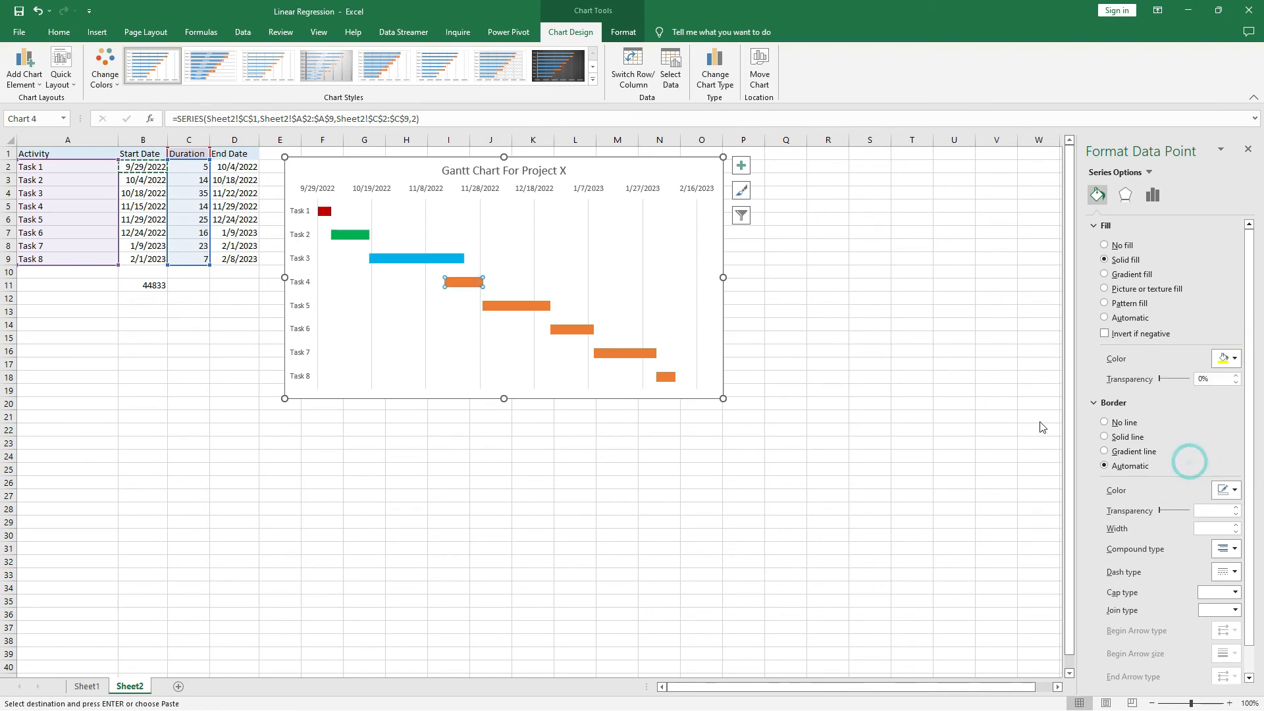
Fill the Task 5 bar with standard dark blue and the Task 6 bar with the dark orange theme shade
left_click(547, 308)
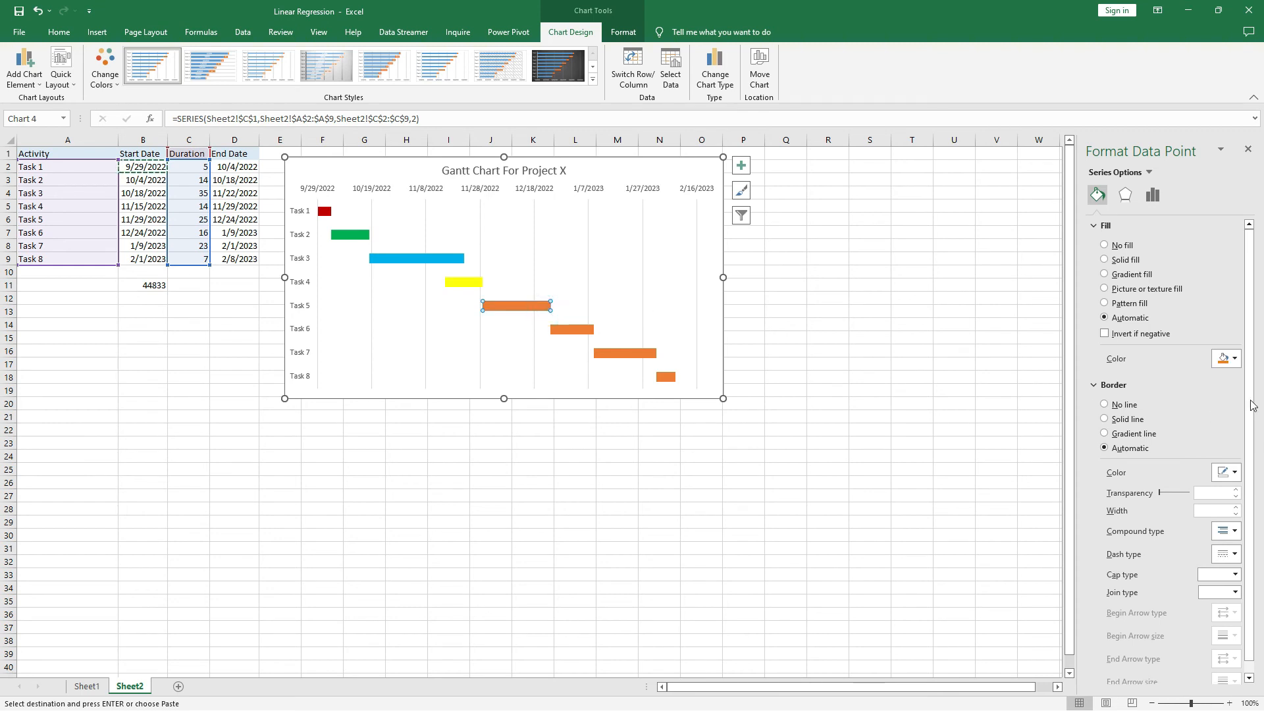
left_click(1231, 361)
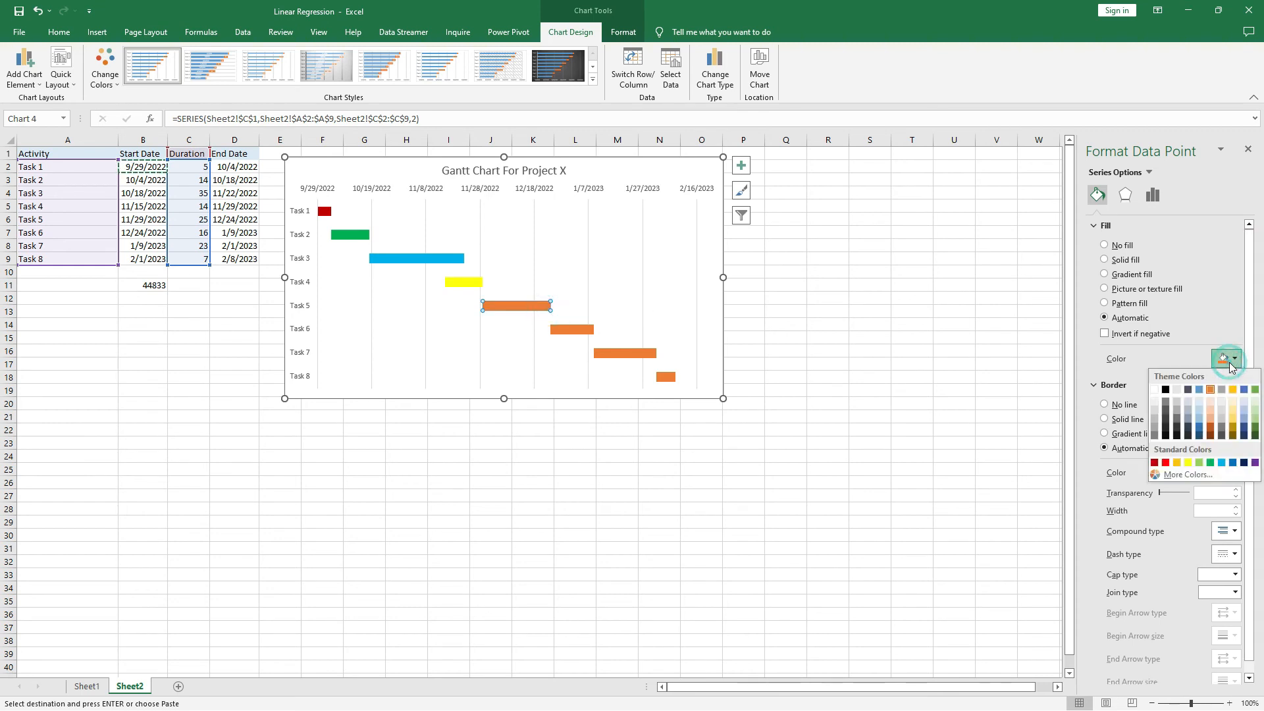
left_click(1244, 463)
left_click(582, 337)
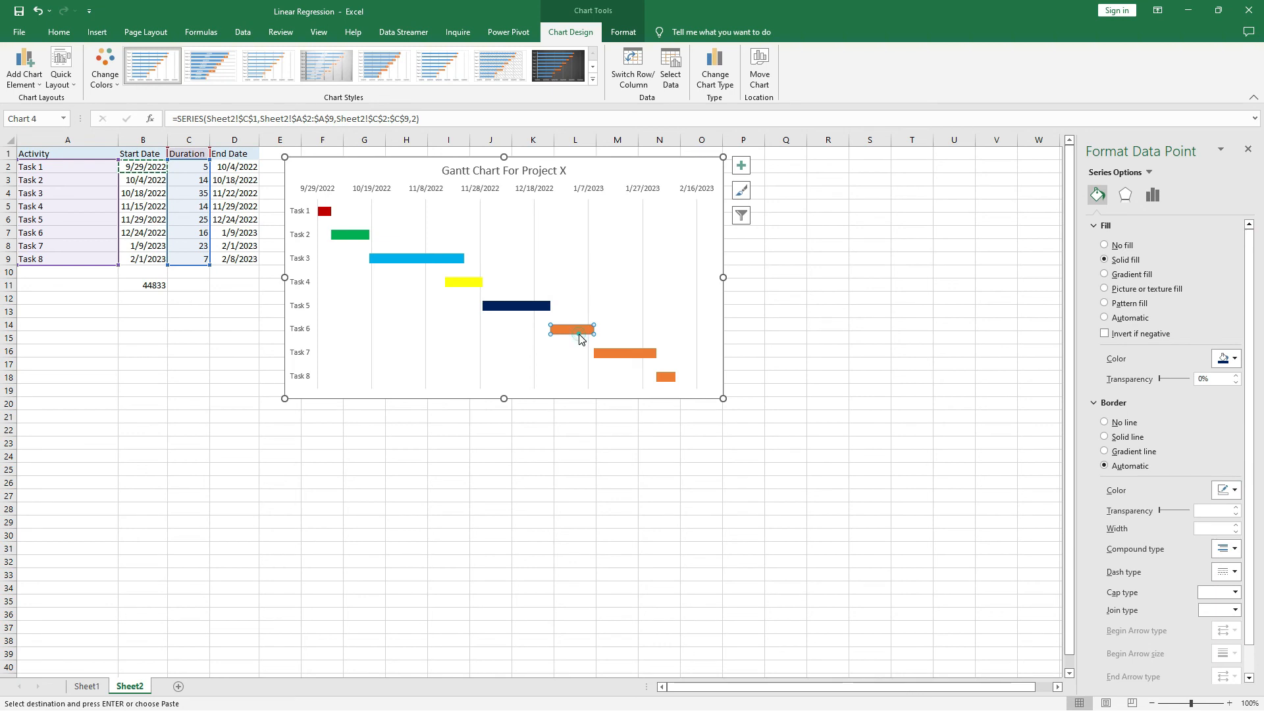
left_click(1233, 359)
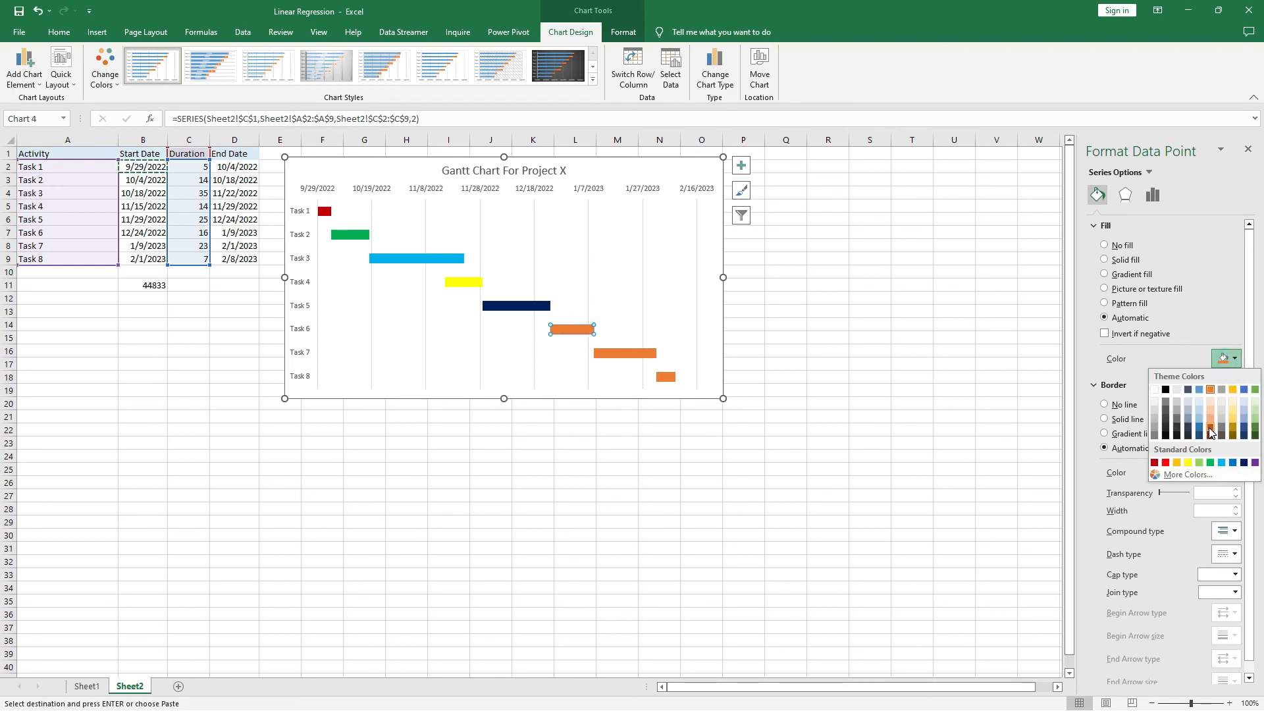
left_click(1212, 431)
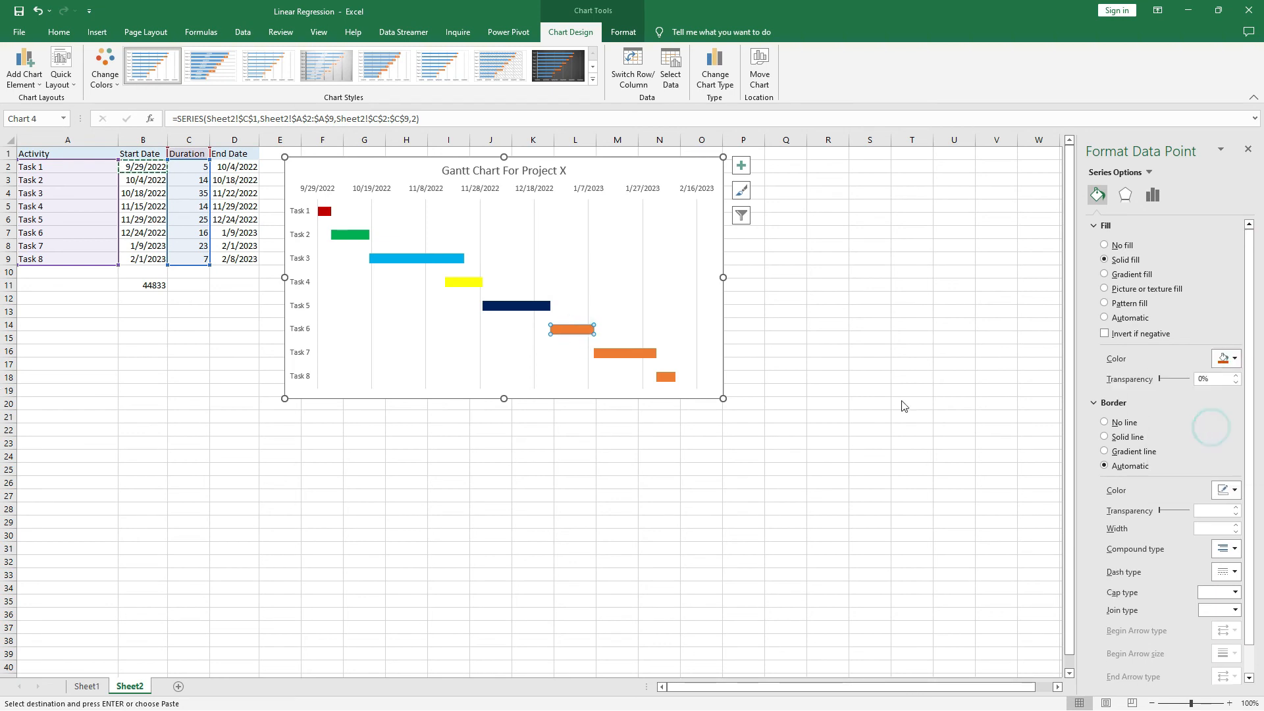
Fill the Task 7 bar with a light green theme shade and the Task 8 bar with a near-black theme shade
left_click(653, 356)
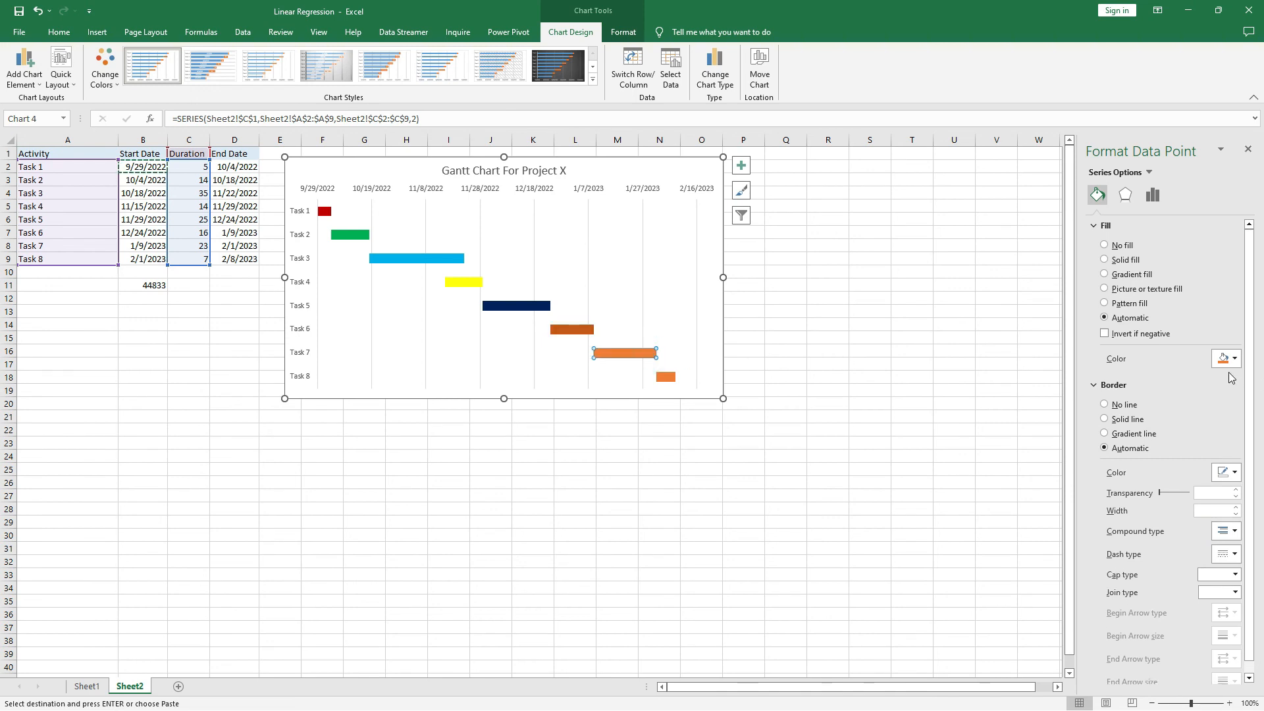
left_click(1229, 359)
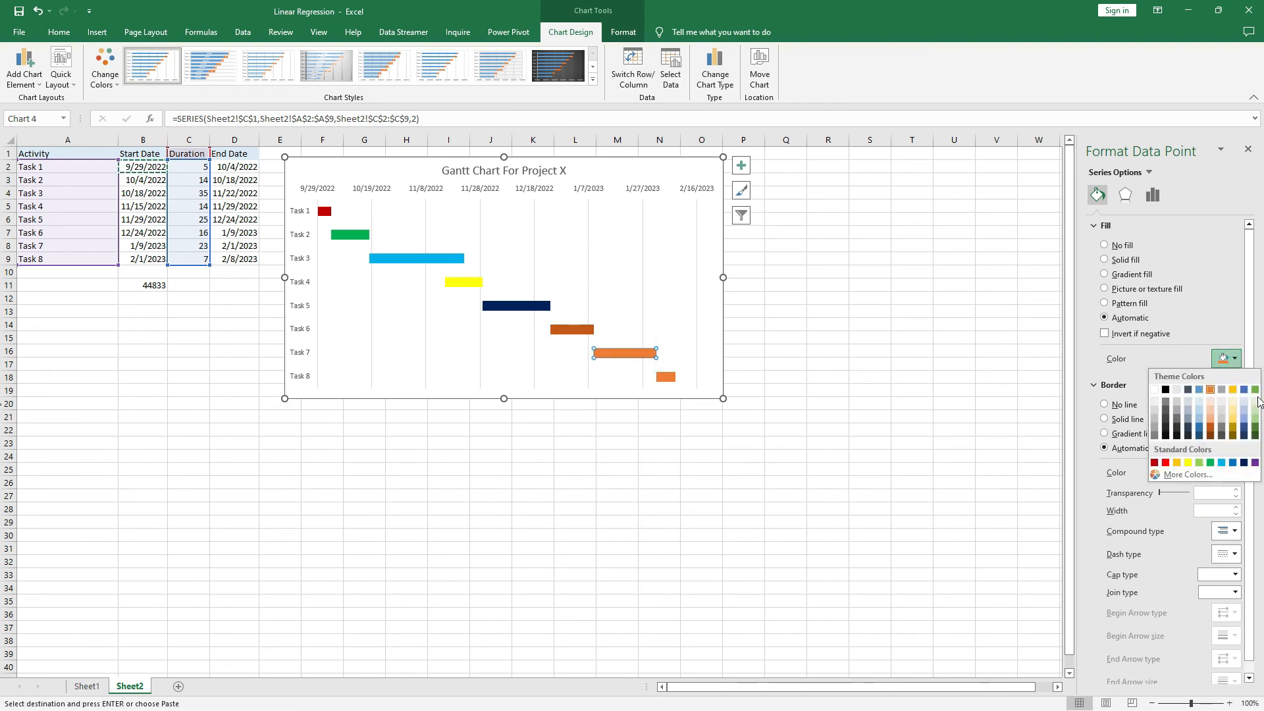
left_click(1255, 420)
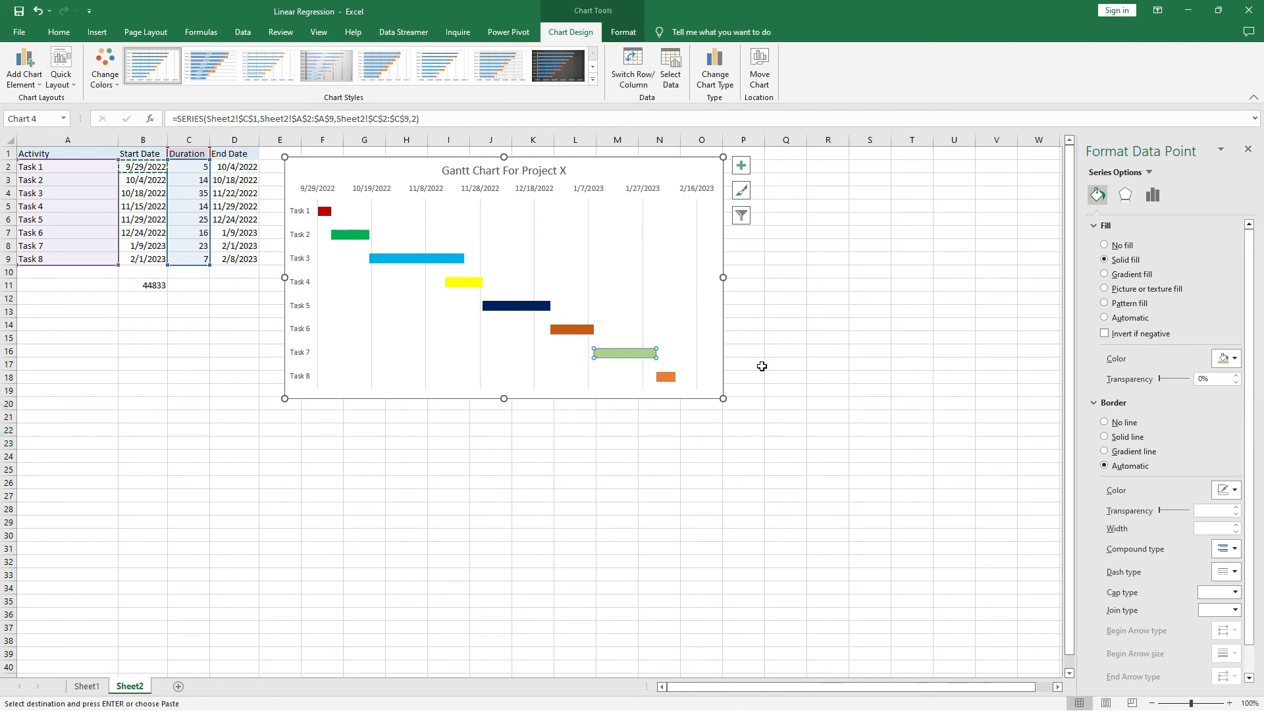
left_click(667, 377)
left_click(1229, 360)
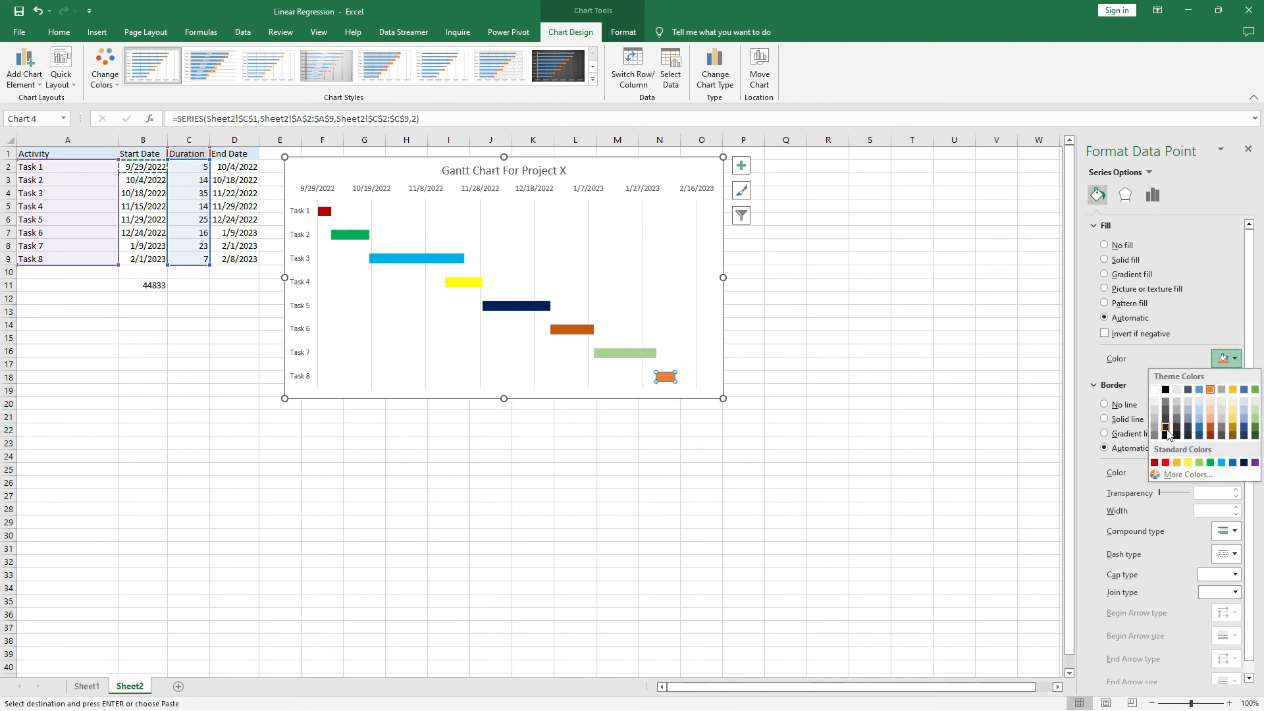
left_click(1166, 428)
left_click(709, 337)
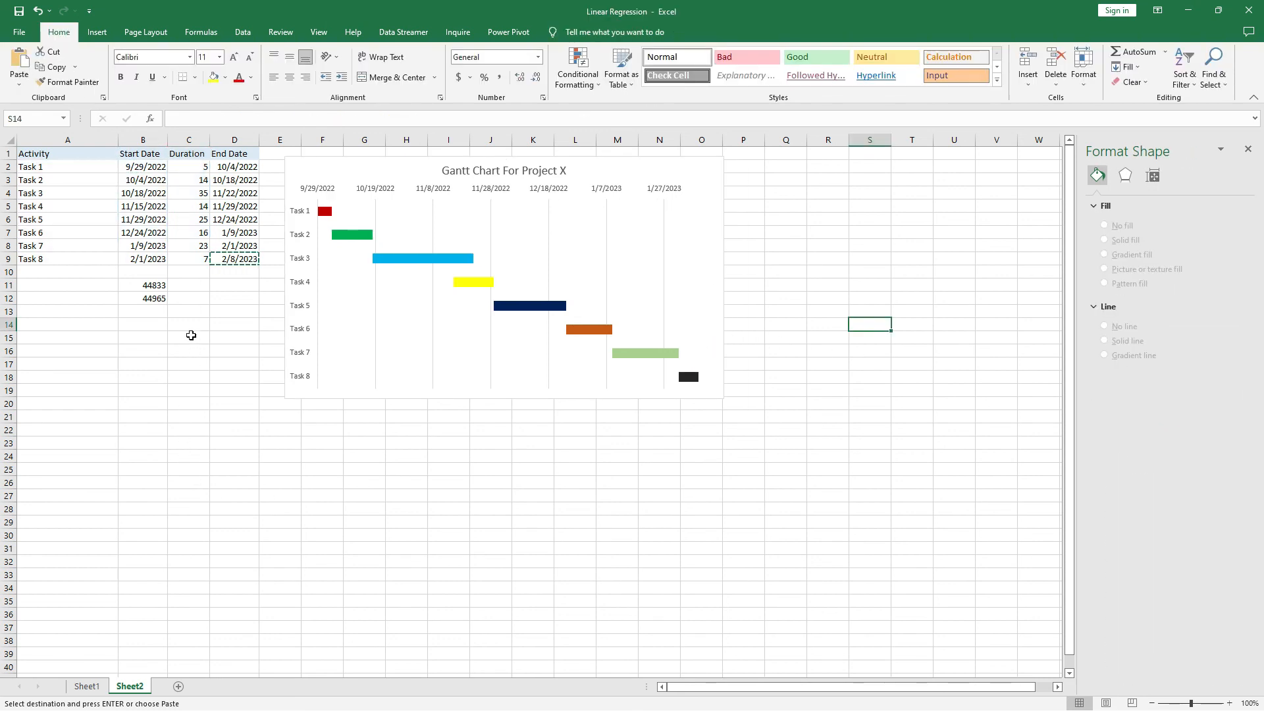
left_click(153, 319)
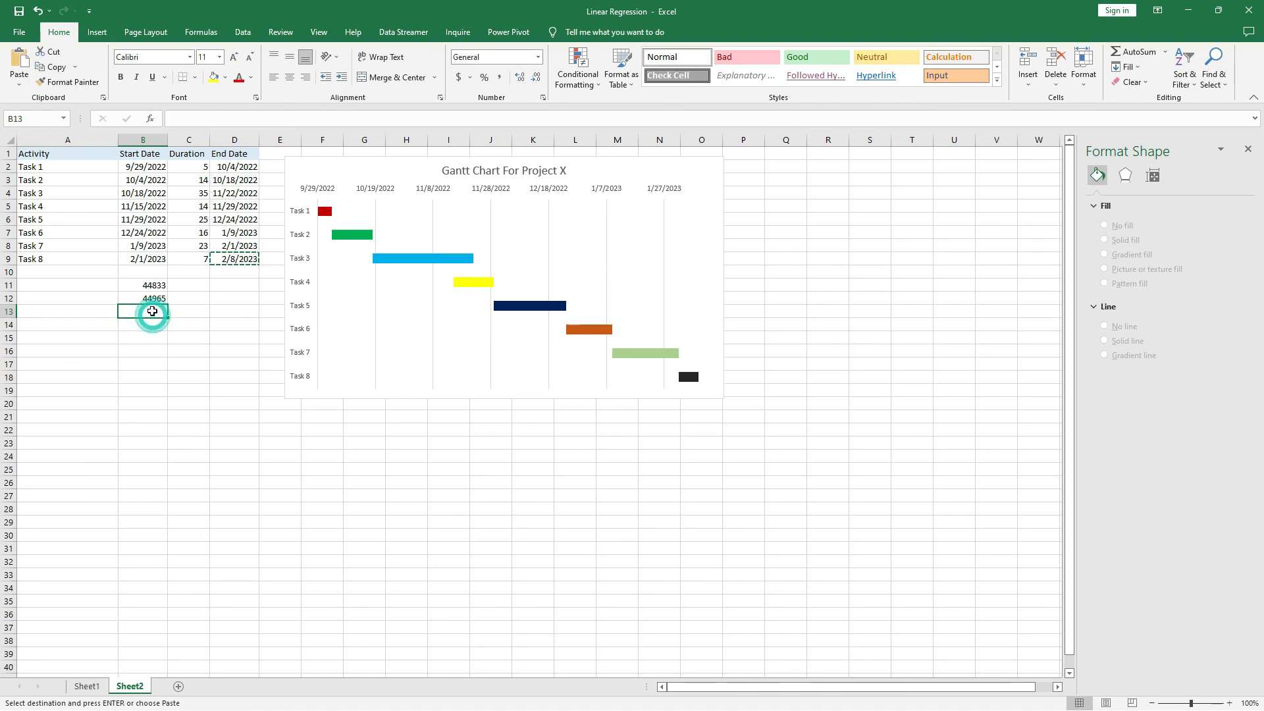
left_click(147, 335)
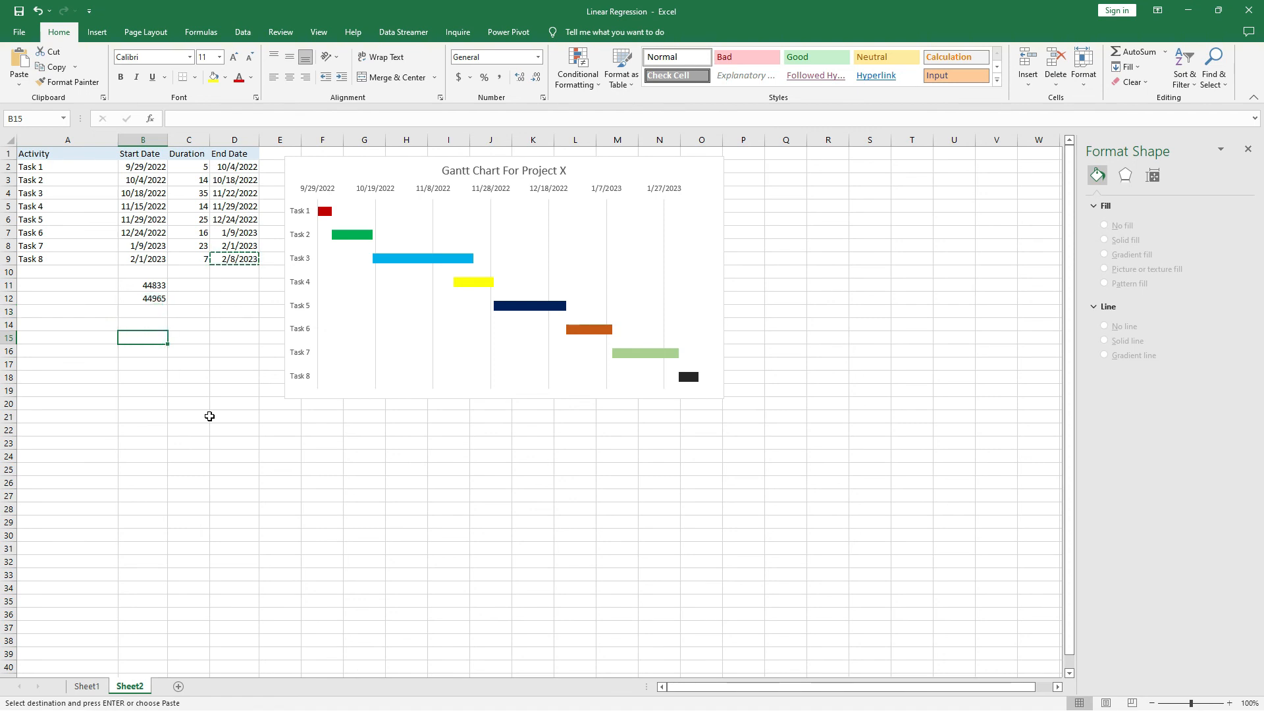